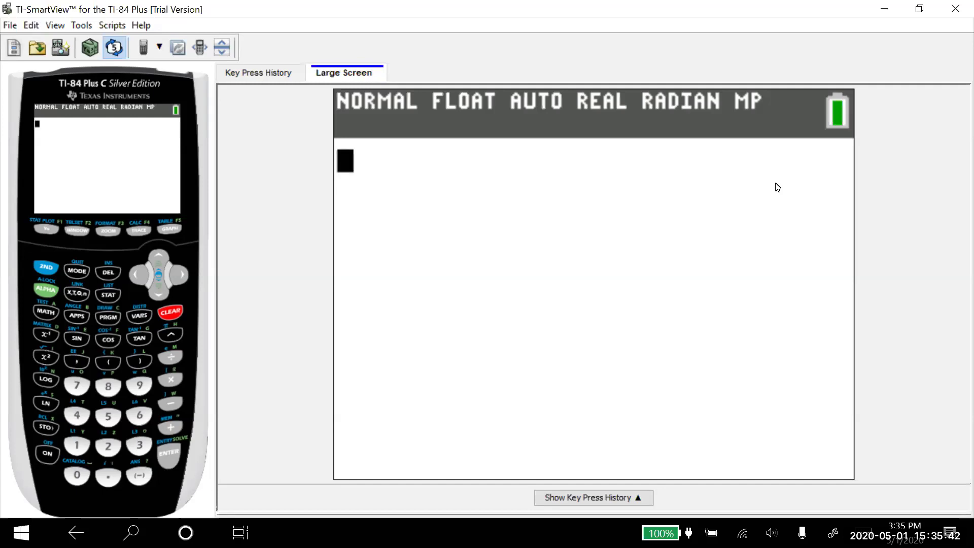
Step: Pen-draw an x/y T-chart beside the screen with x values 1–5 and y values 13, 11, 6, 7, 4
left_click_drag(751, 200, 851, 196)
left_click_drag(793, 148, 773, 349)
left_click_drag(753, 158, 772, 175)
left_click_drag(770, 152, 750, 182)
left_click_drag(802, 155, 803, 187)
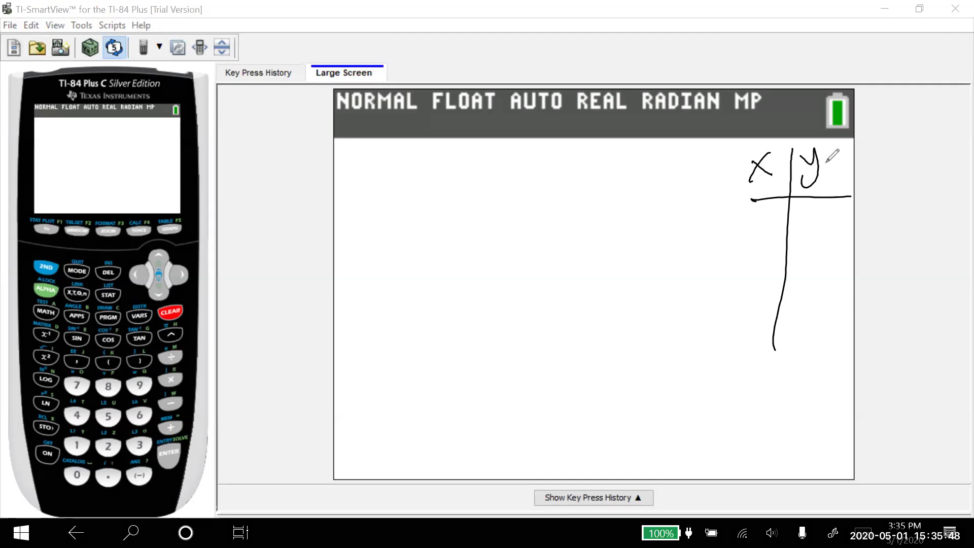
mouse_move(758, 210)
left_mouse_down()
mouse_move(762, 244)
mouse_move(777, 251)
mouse_move(757, 271)
mouse_move(742, 355)
left_mouse_up()
left_click_drag(747, 337, 758, 336)
mouse_move(808, 205)
left_mouse_down()
mouse_move(807, 220)
mouse_move(819, 221)
mouse_move(808, 246)
mouse_move(819, 247)
mouse_move(813, 320)
mouse_move(823, 347)
mouse_move(815, 355)
left_mouse_up()
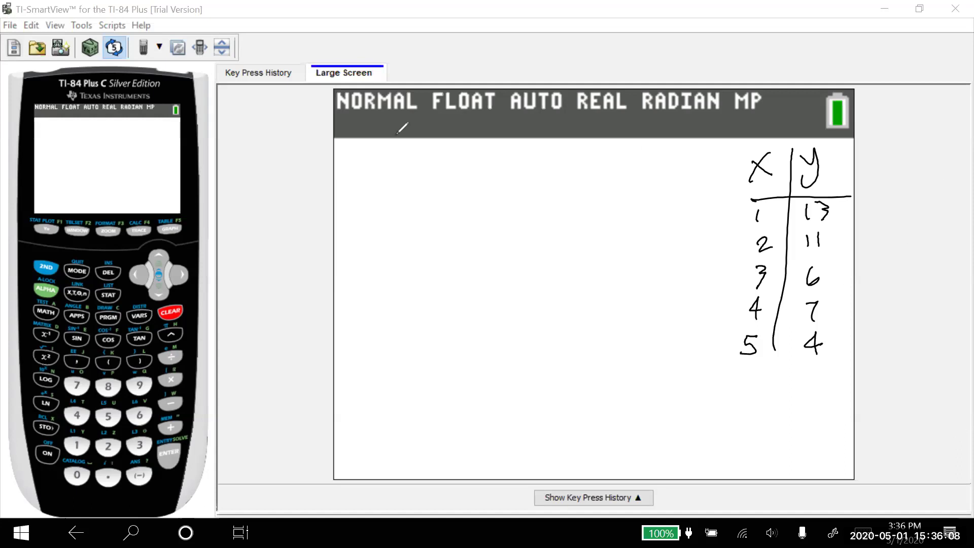
Step: Open the STAT list editor and clear all old values from list L1
left_click(107, 293)
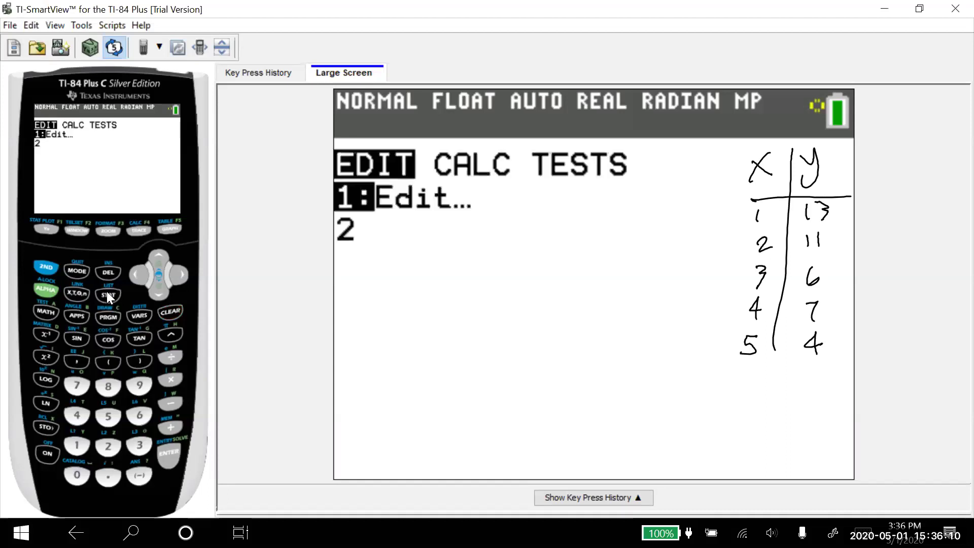
left_click(169, 454)
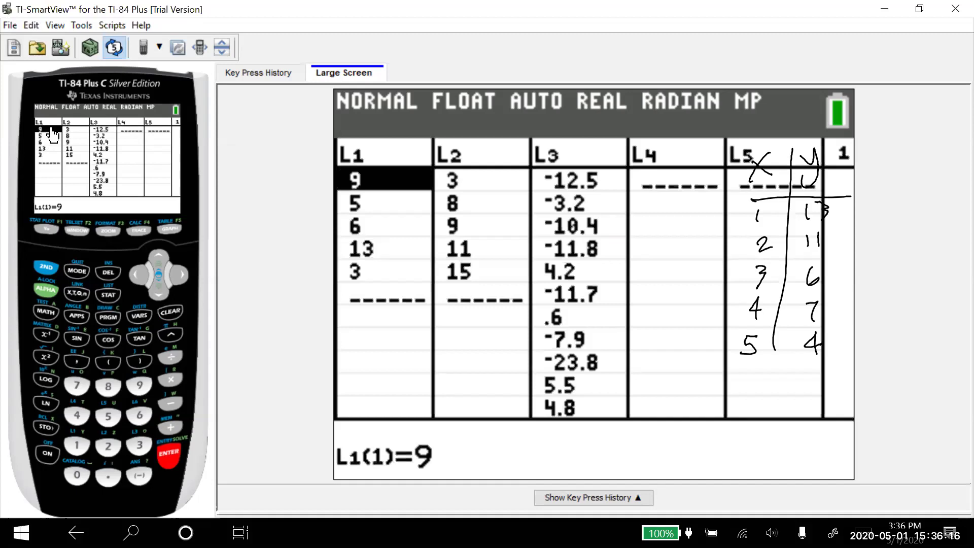
left_click(159, 256)
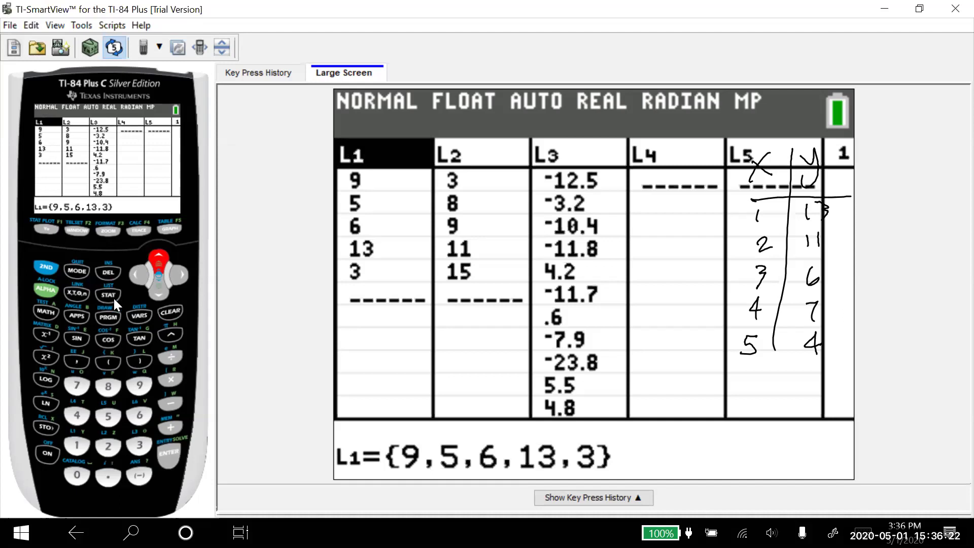
left_click(169, 313)
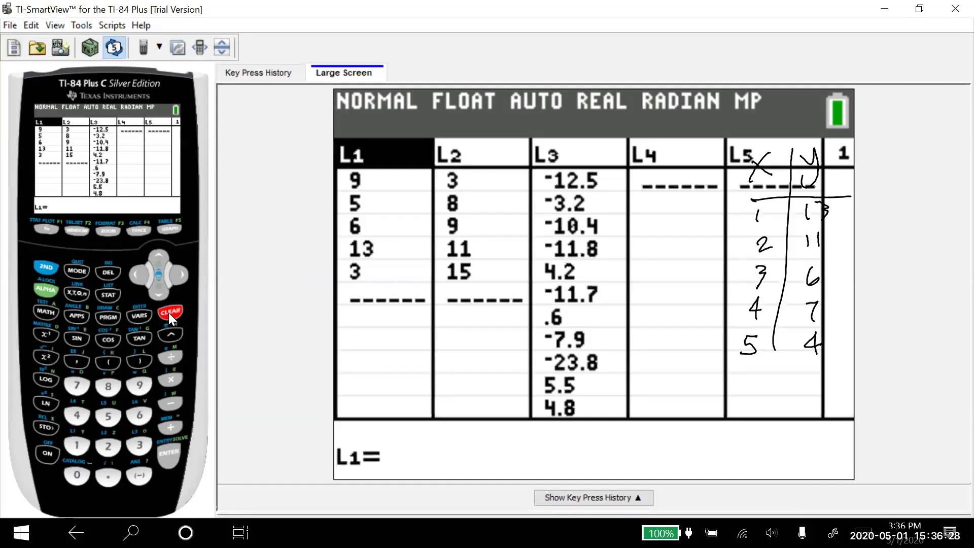
left_click(158, 289)
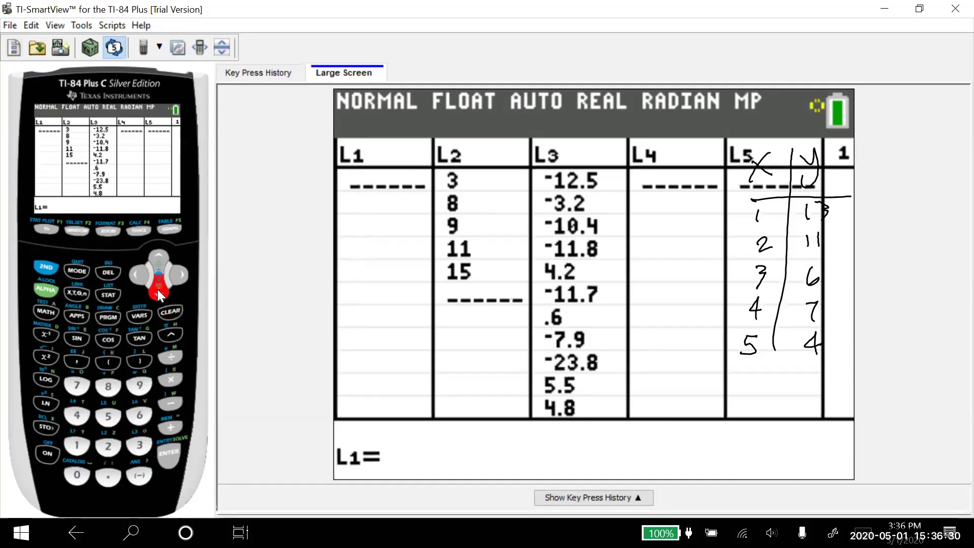
Step: Clear list L2 and return the cursor to the first entry of L1
left_click(178, 274)
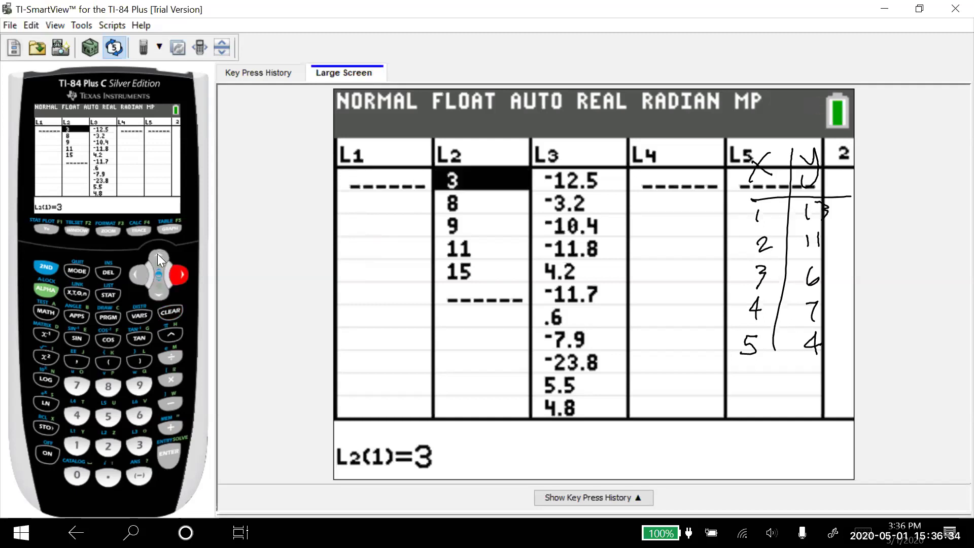
left_click(157, 254)
left_click(171, 313)
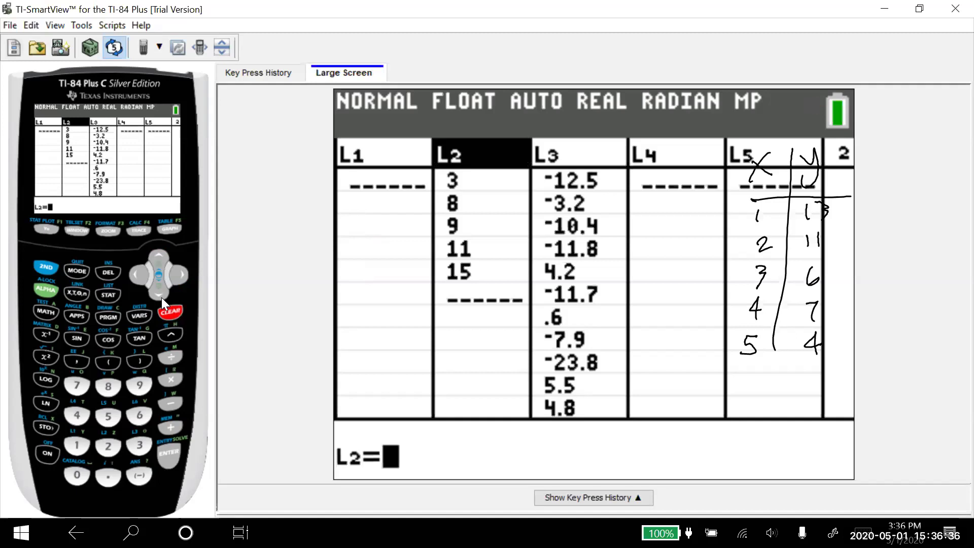
left_click(160, 293)
left_click(138, 274)
left_click(134, 274)
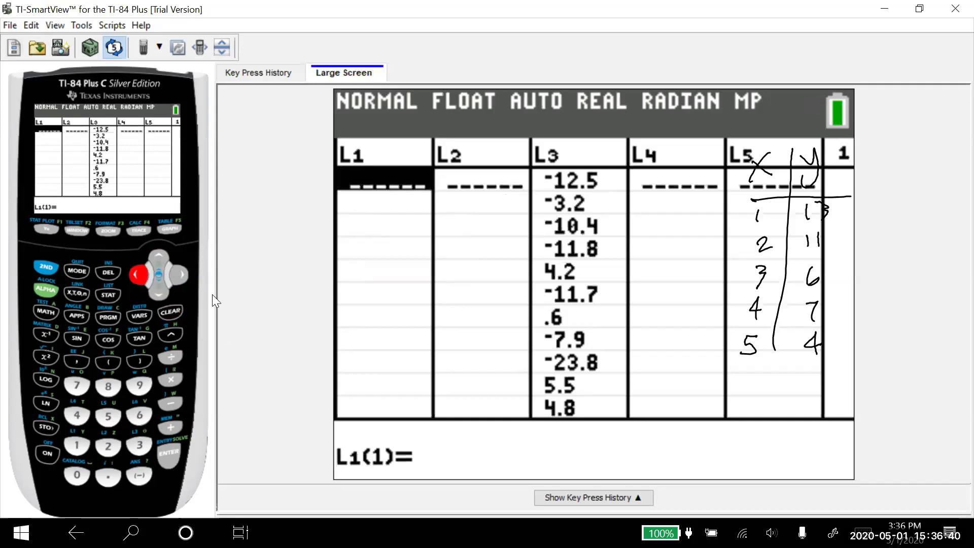
Step: Enter the x values 1, 2, 3, 4, 5 into list L1
left_click(74, 444)
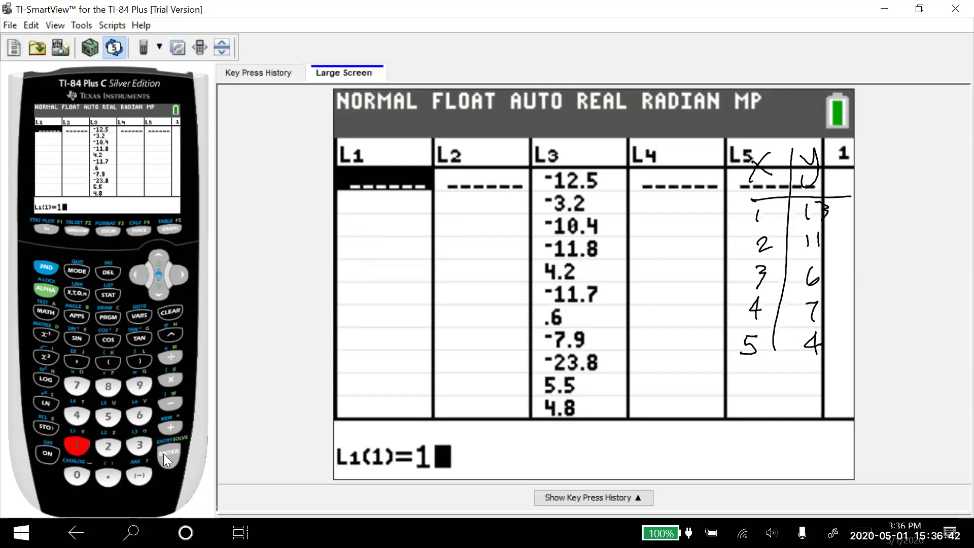
left_click(164, 454)
left_click(106, 444)
left_click(166, 451)
left_click(140, 443)
left_click(169, 450)
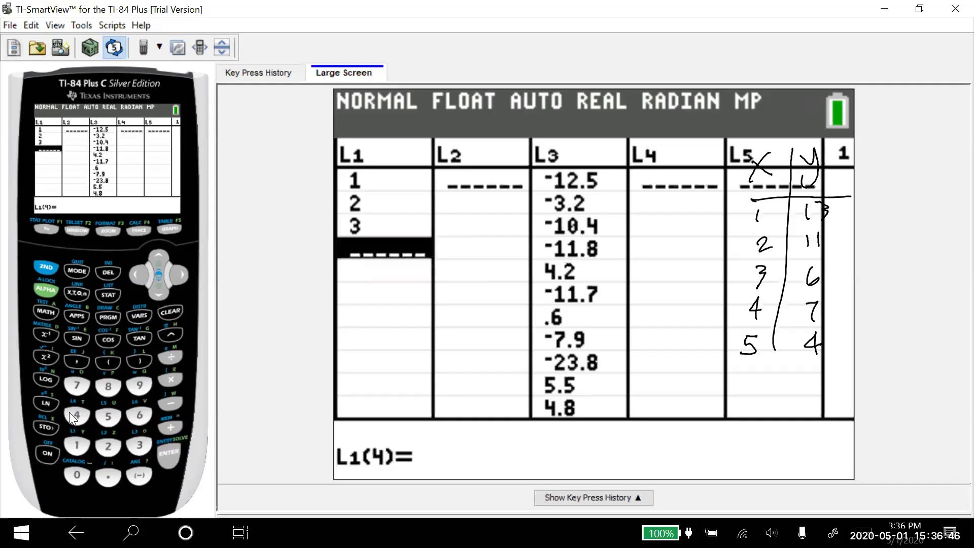
left_click(69, 412)
left_click(168, 451)
left_click(108, 415)
left_click(166, 454)
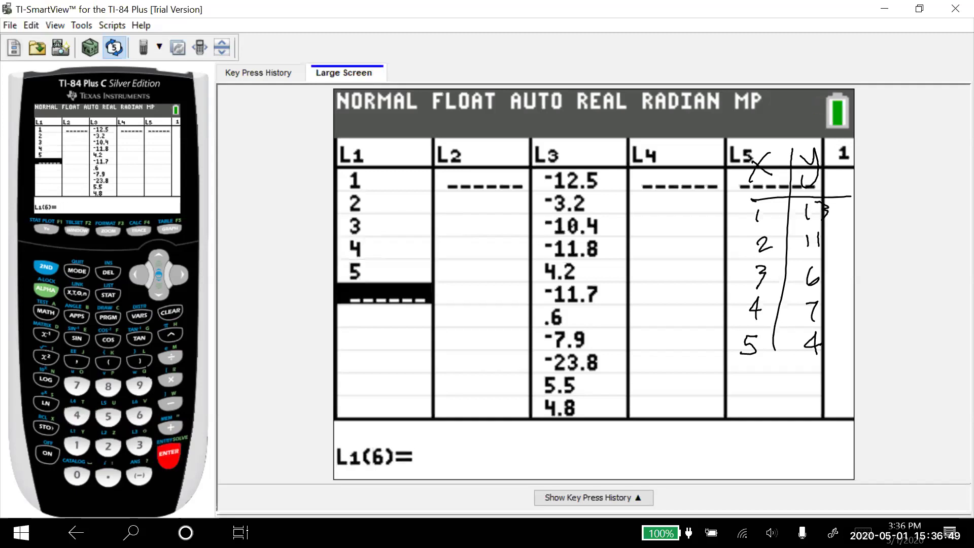
Step: Enter the y values 13, 11, 6, 7, 4 into list L2
left_click(179, 274)
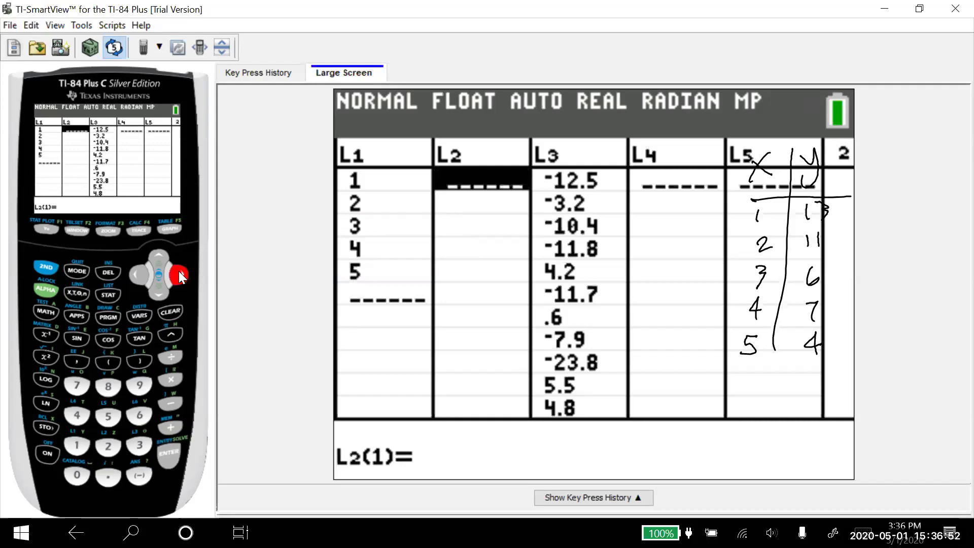
left_click(76, 445)
left_click(139, 445)
left_click(167, 450)
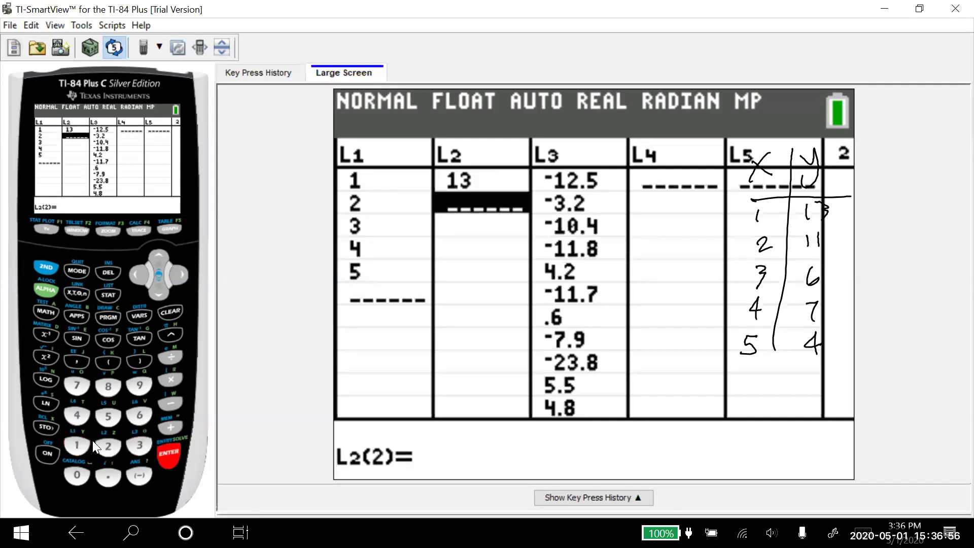
left_click(78, 445)
left_click(78, 445)
left_click(165, 453)
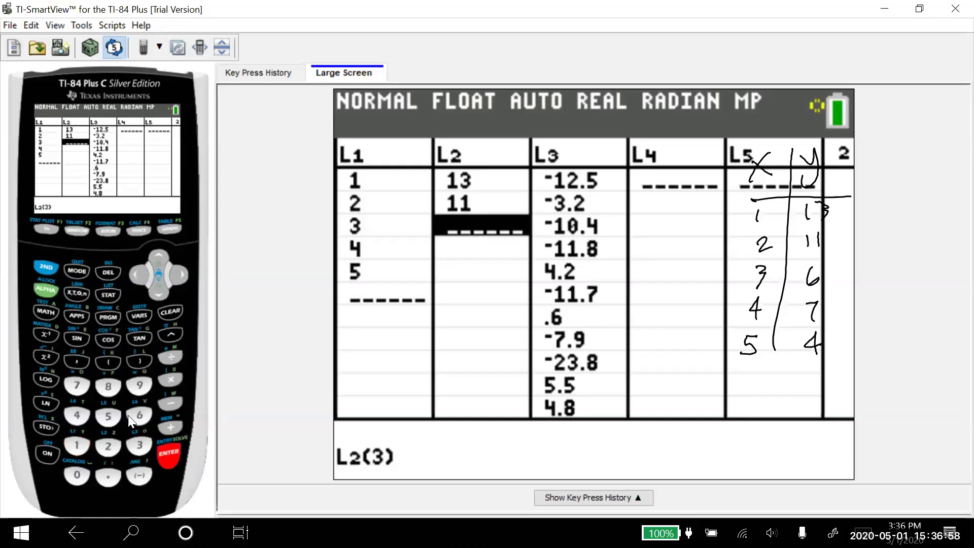
left_click(139, 415)
left_click(168, 451)
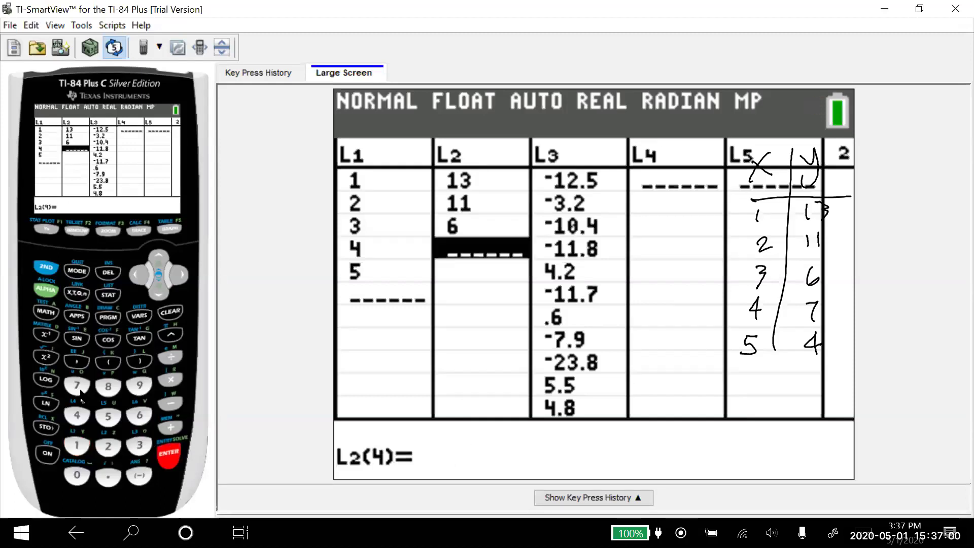
left_click(78, 389)
left_click(167, 452)
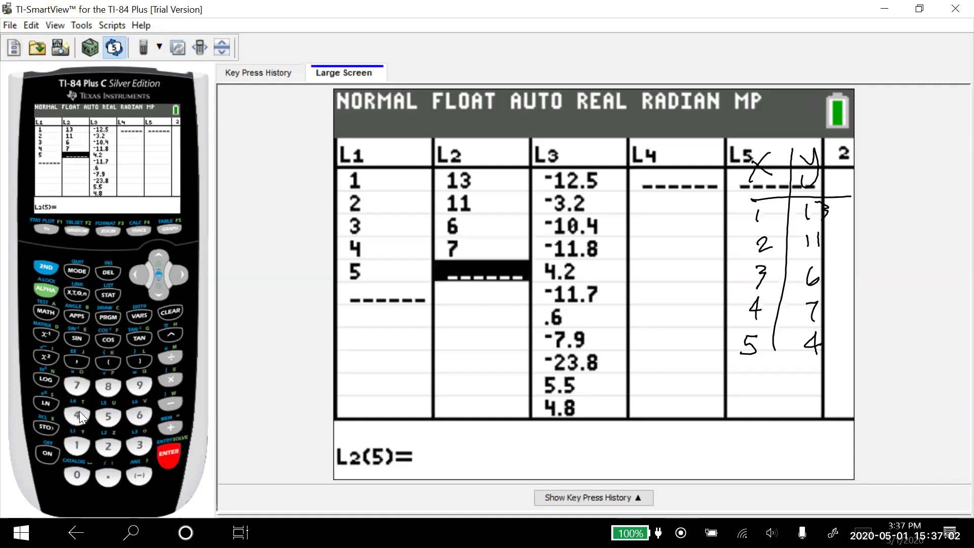
left_click(78, 411)
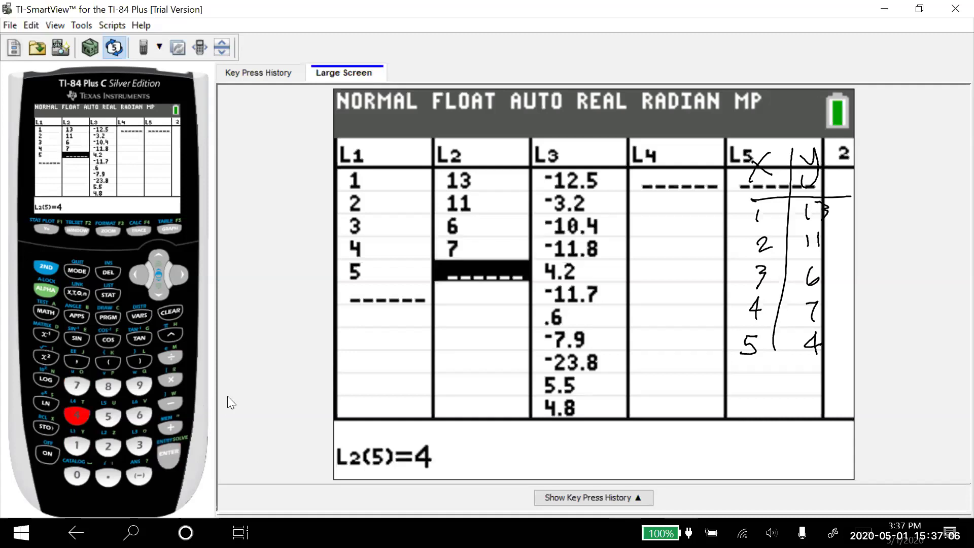
left_click(163, 457)
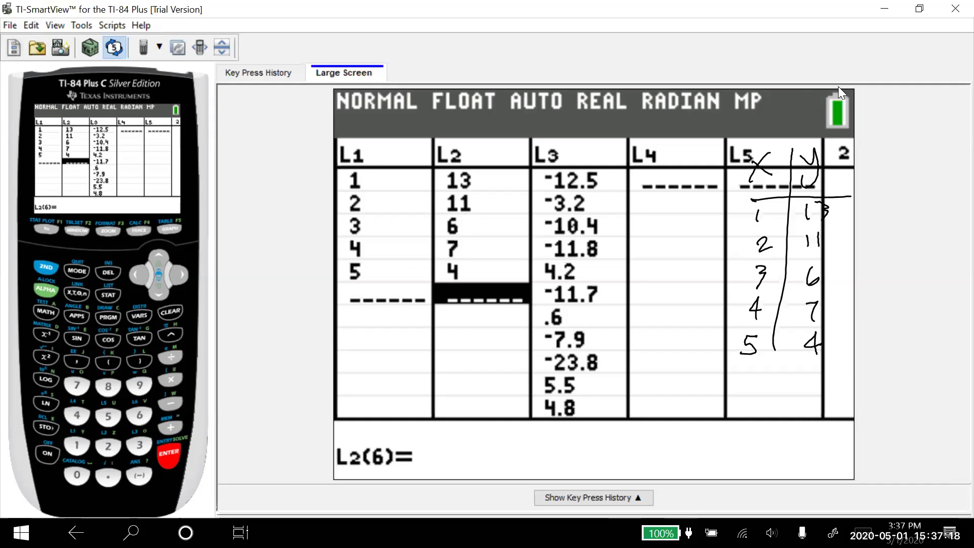
Step: Erase the handwritten table and clear all old values from list L3
key("Escape")
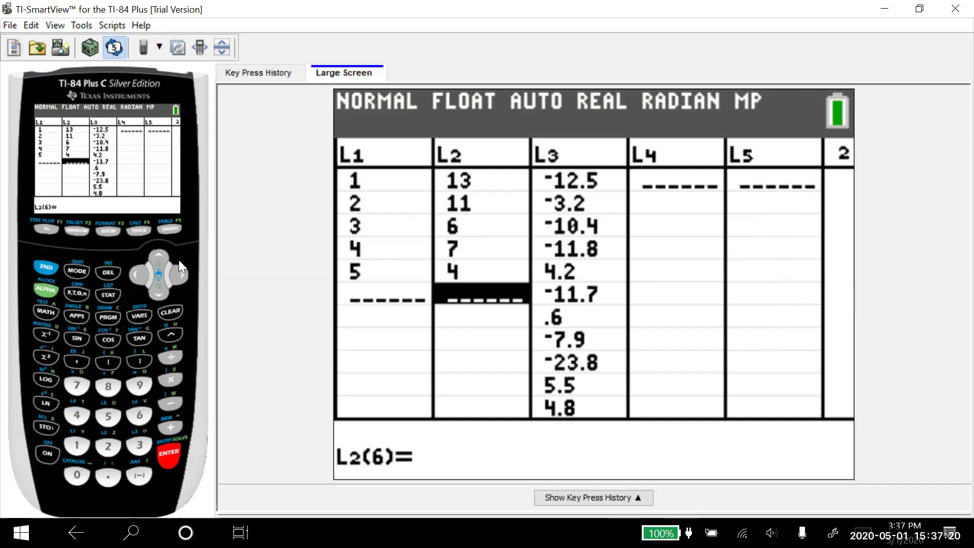
left_click(180, 274)
left_click(155, 251)
left_click(159, 250)
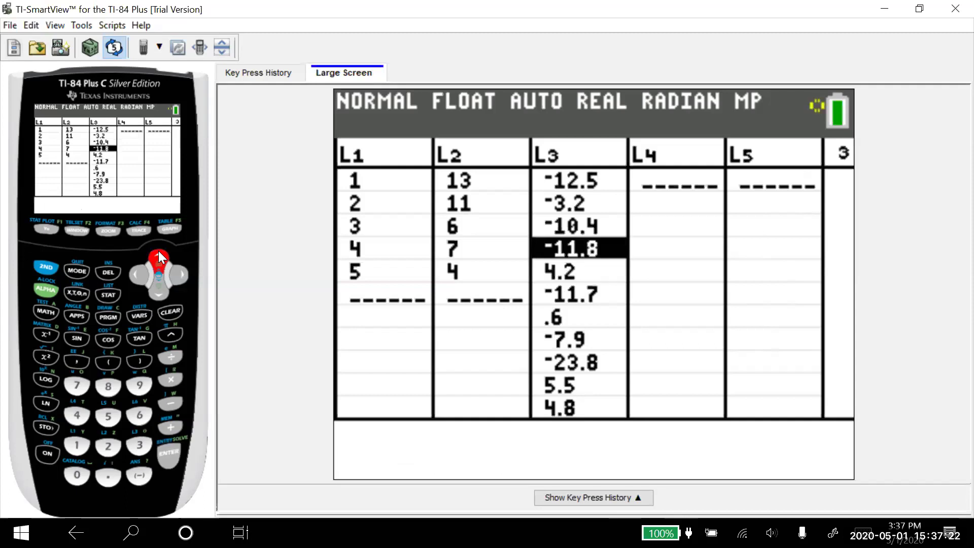
left_click(159, 251)
left_click(158, 250)
left_click(158, 251)
left_click(158, 251)
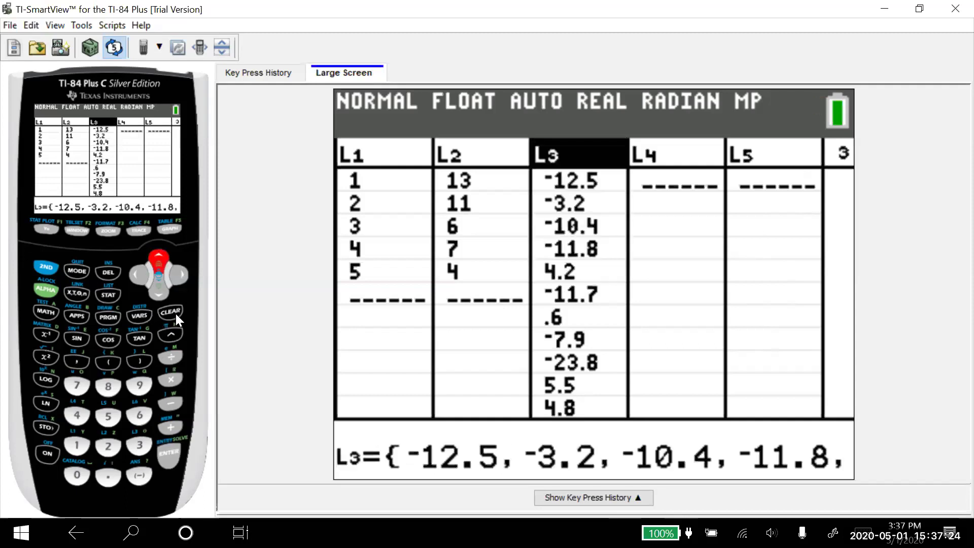
left_click(159, 290)
left_click(159, 292)
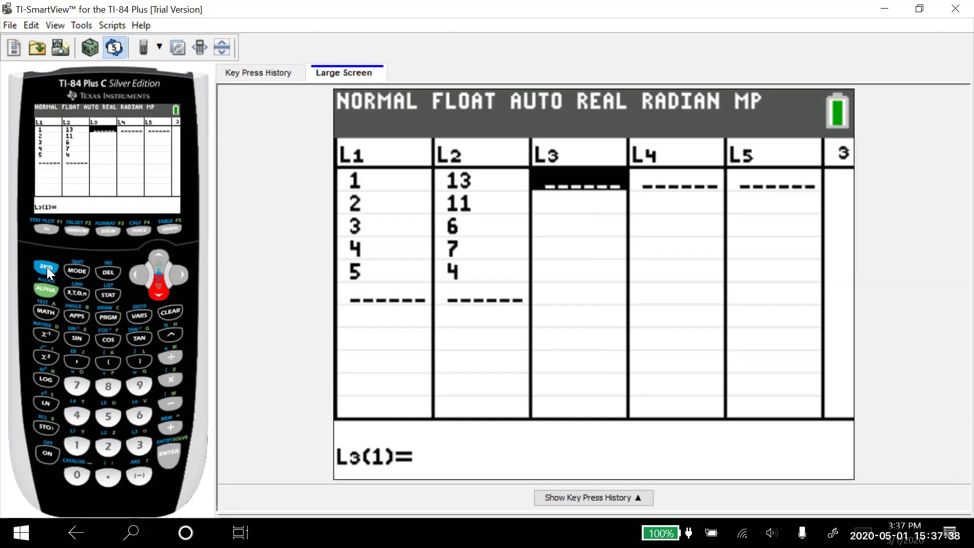
Step: Show the STAT CALC menu listing 1-Var Stats through the LinReg options
left_click(113, 294)
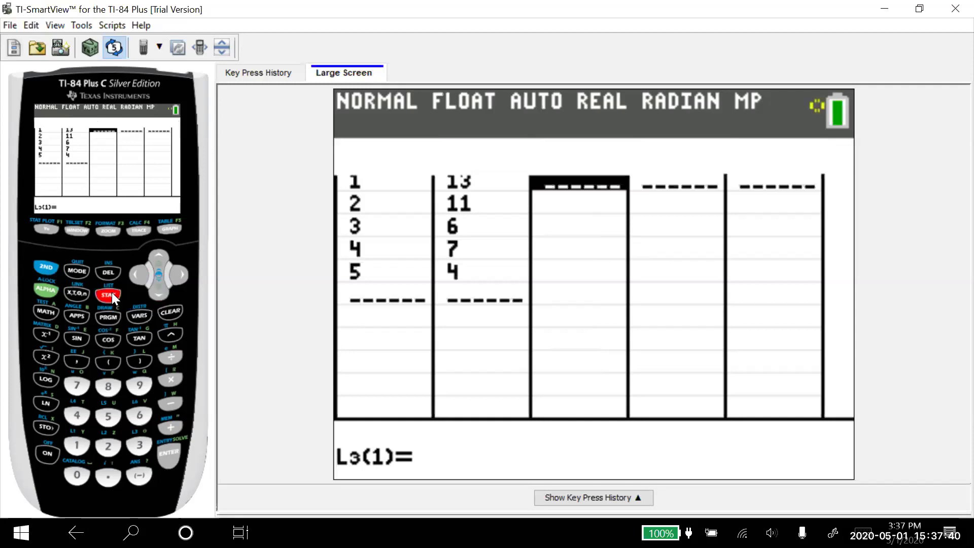
left_click(179, 271)
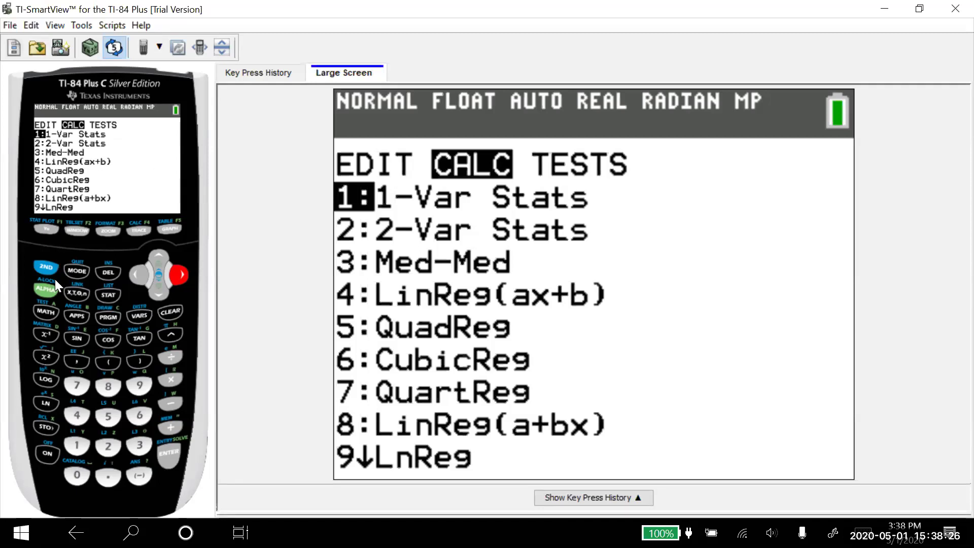
left_click(46, 266)
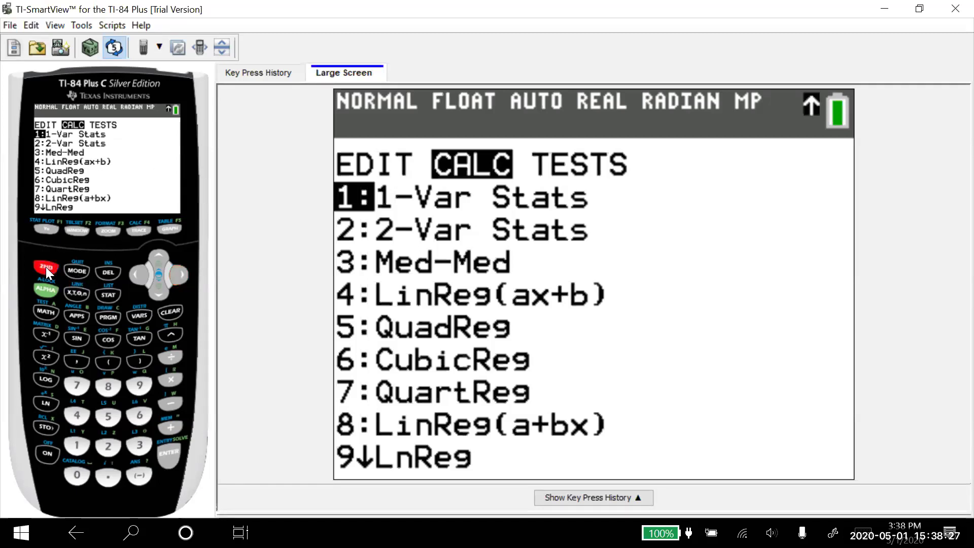
Step: Turn Plot1 On as a scatter plot with Xlist L1, Ylist L2 and blue square marks
left_click(44, 228)
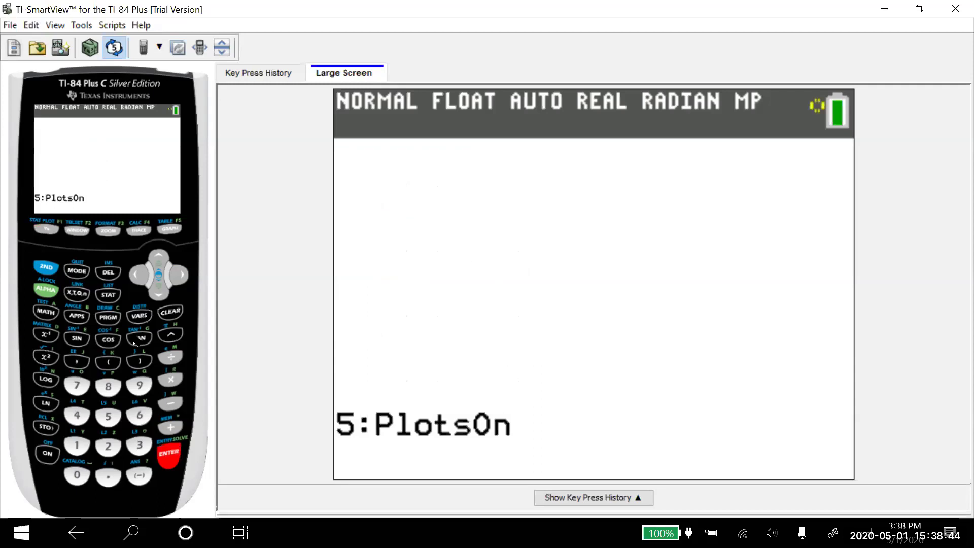
left_click(180, 275)
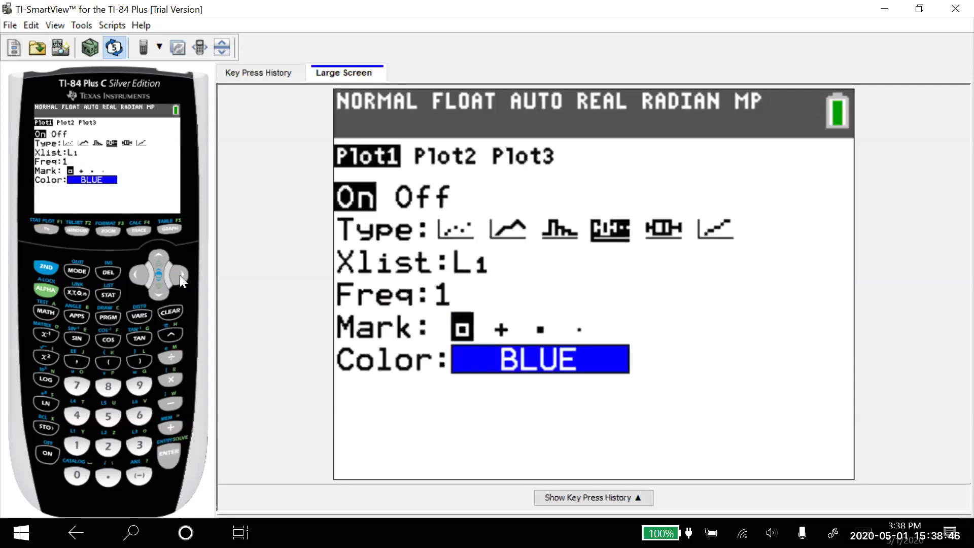
left_click(169, 449)
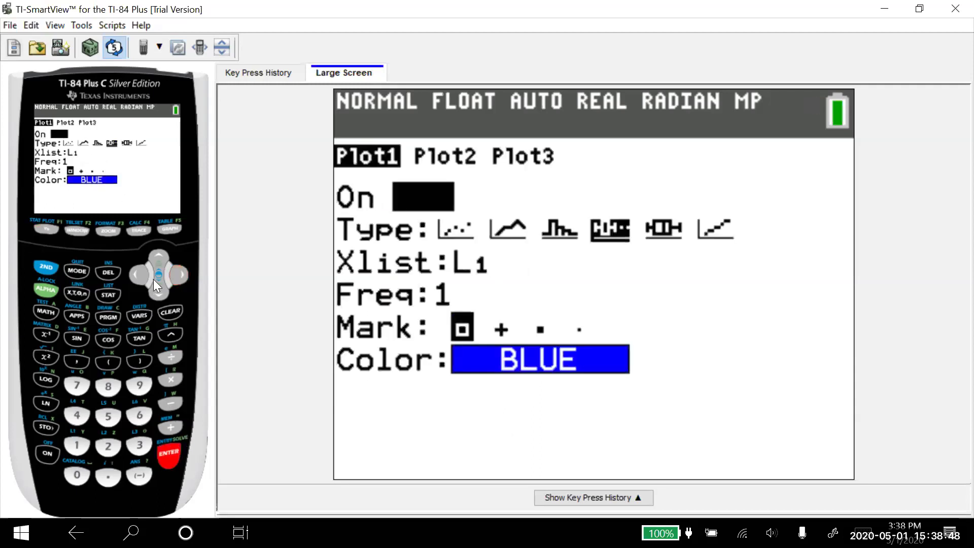
left_click(137, 274)
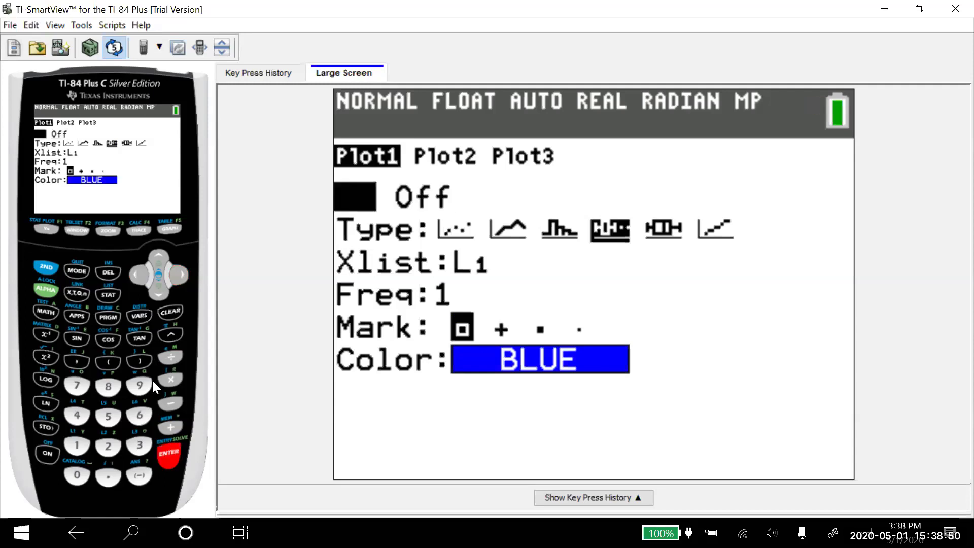
left_click(158, 290)
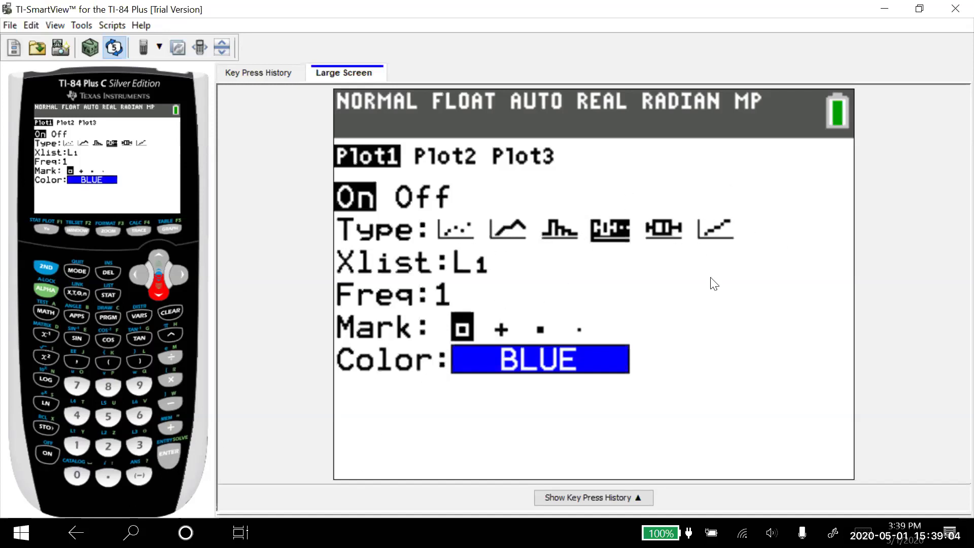
left_click(167, 449)
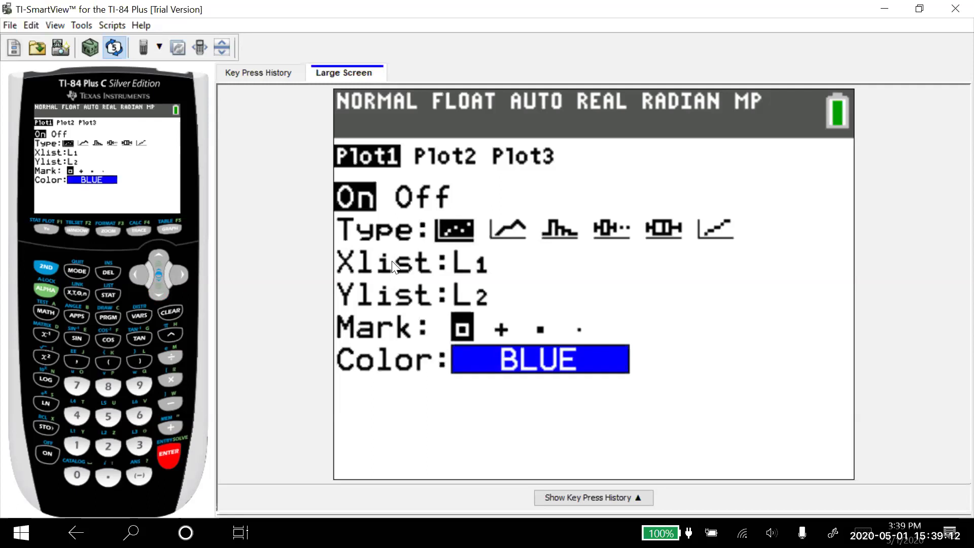
left_click(160, 294)
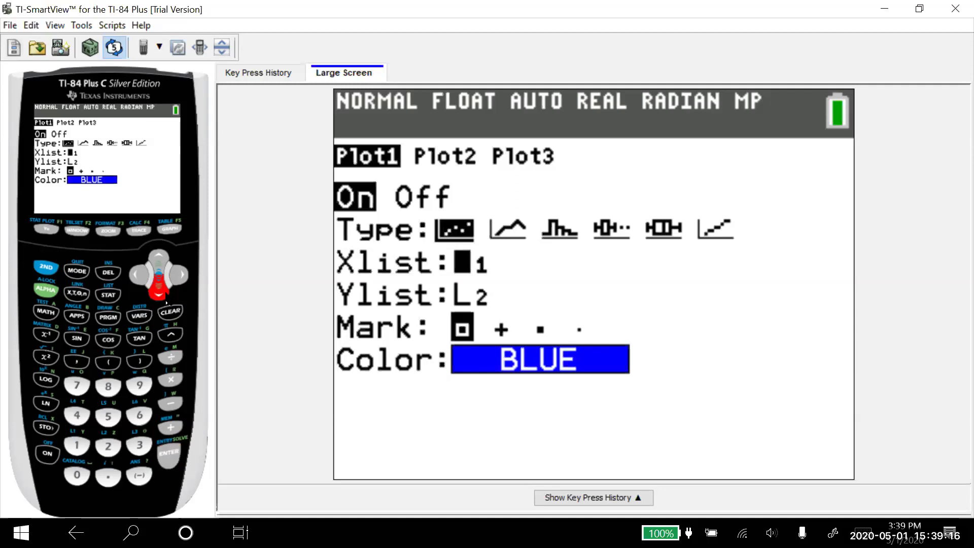
left_click(165, 301)
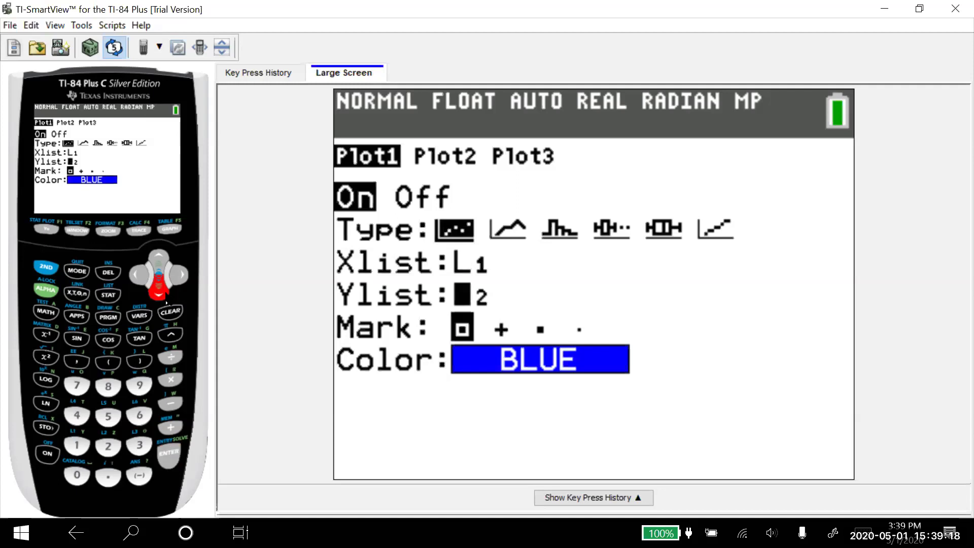
left_click(161, 294)
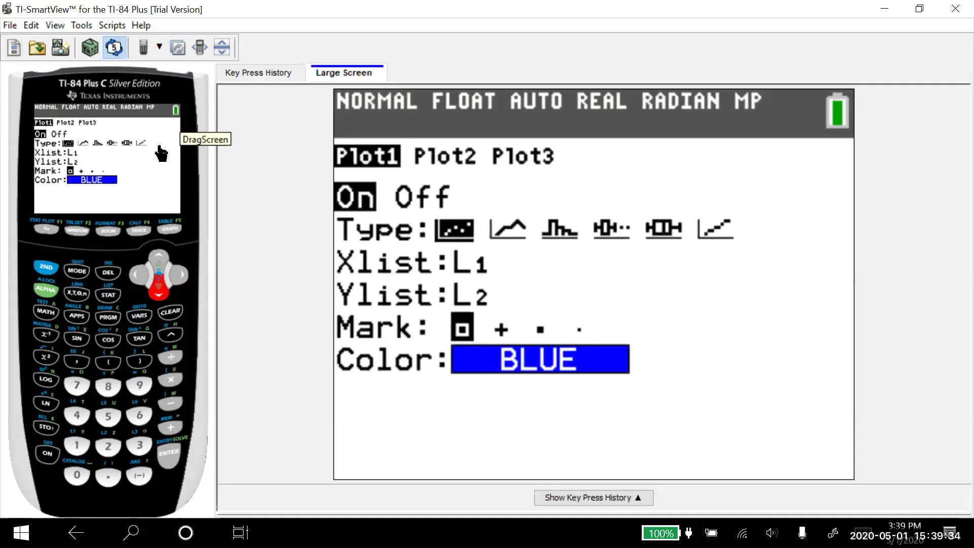
Step: Display the graph and apply ZoomStat so all five data points fit the window
left_click(169, 229)
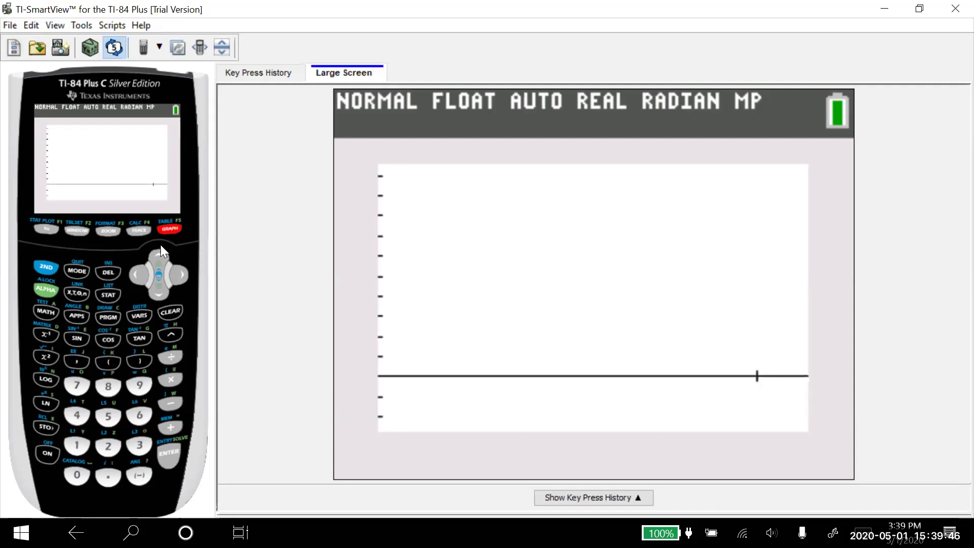
left_click(109, 231)
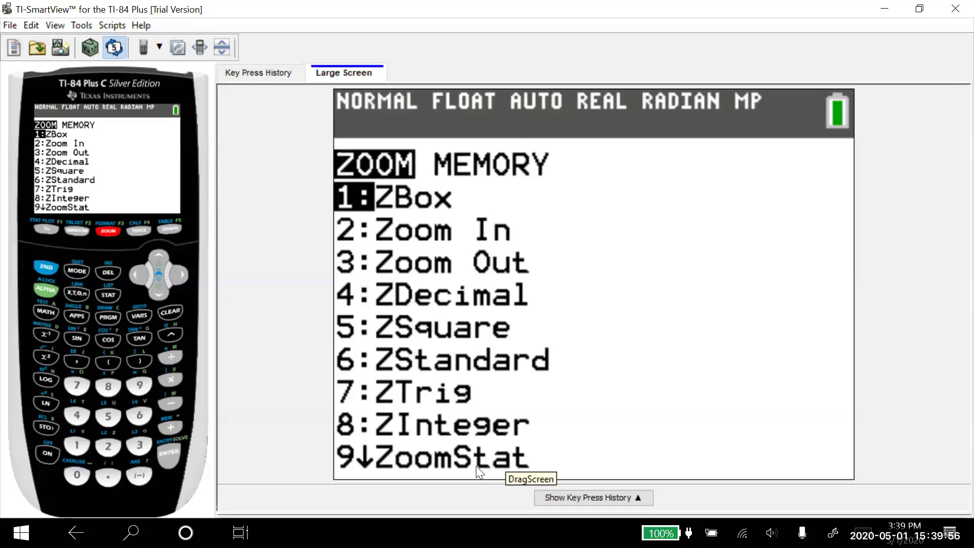
left_click(142, 385)
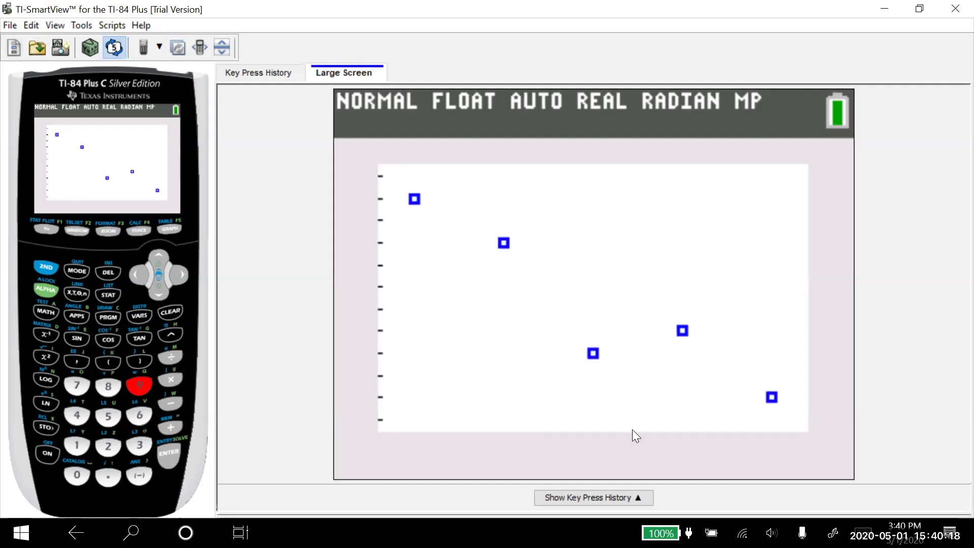
Step: Open F:LinRegTTest with Xlist L1, Ylist L2, Freq 1 and β & ρ ≠0, reaching RegEQ
left_click(111, 295)
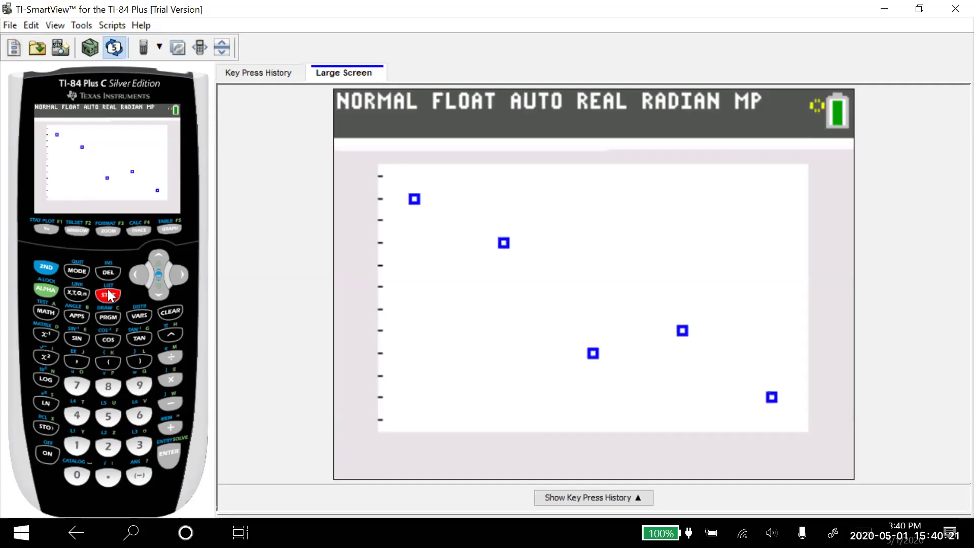
left_click(135, 274)
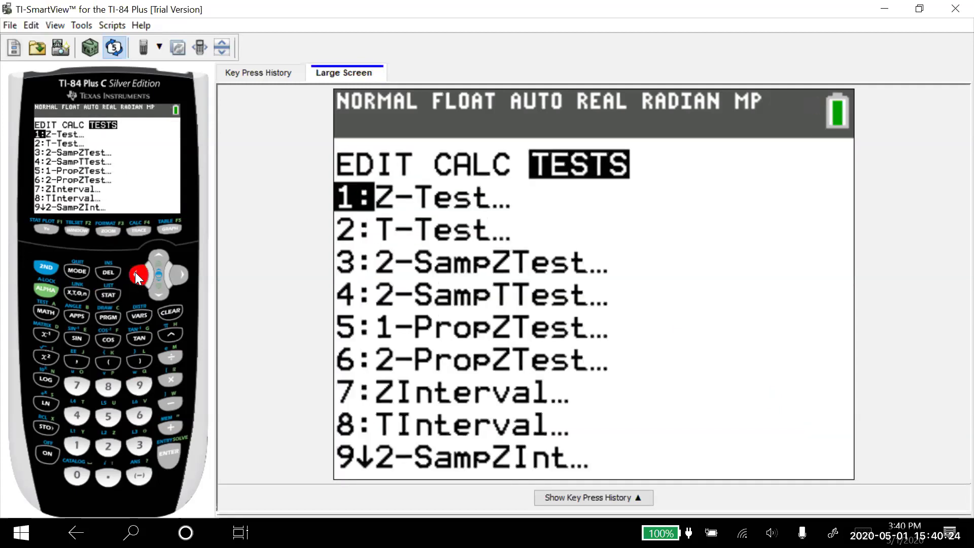
left_click(160, 251)
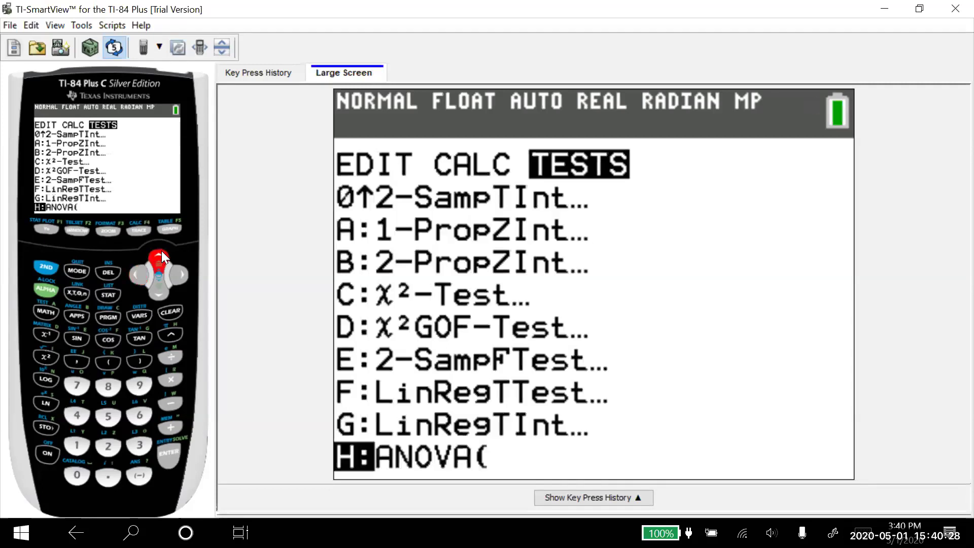
left_click(162, 251)
left_click(161, 251)
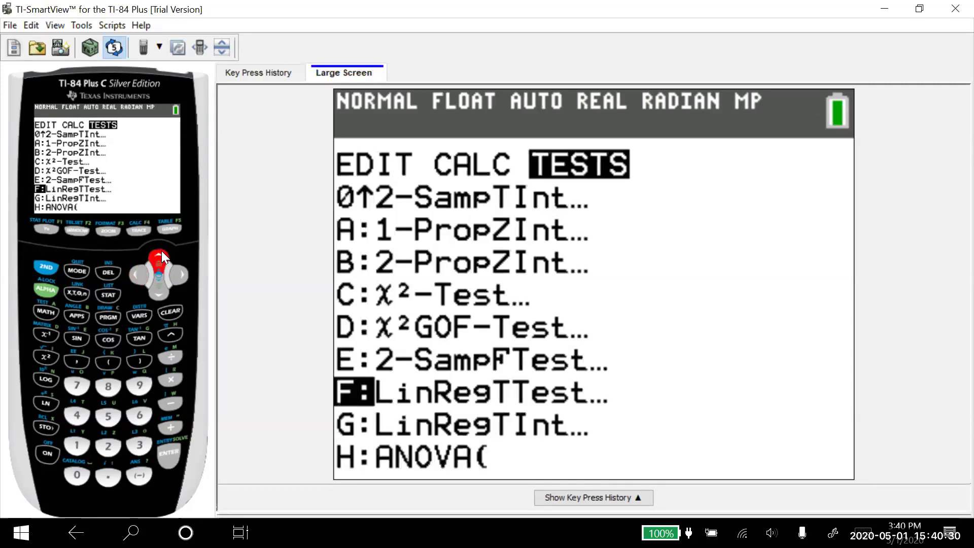
left_click(169, 454)
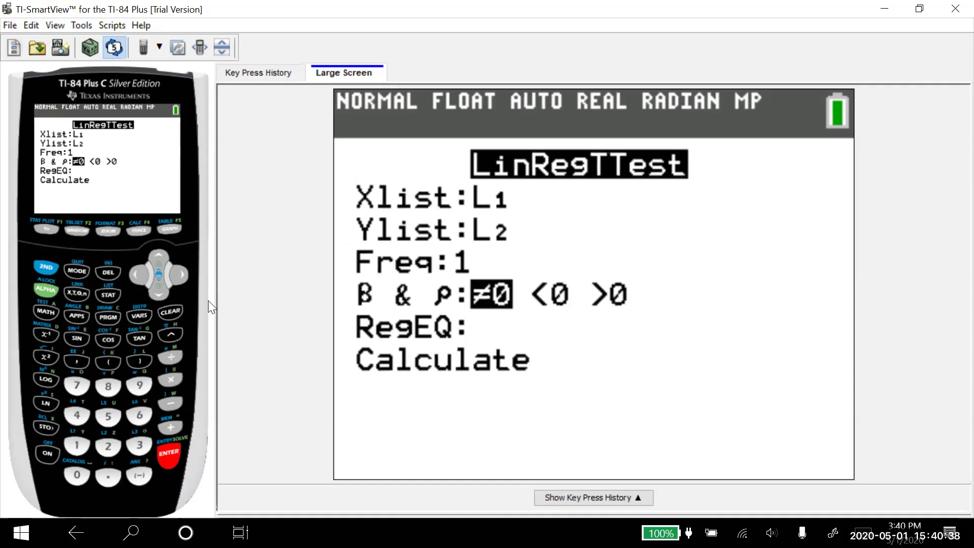
left_click(158, 291)
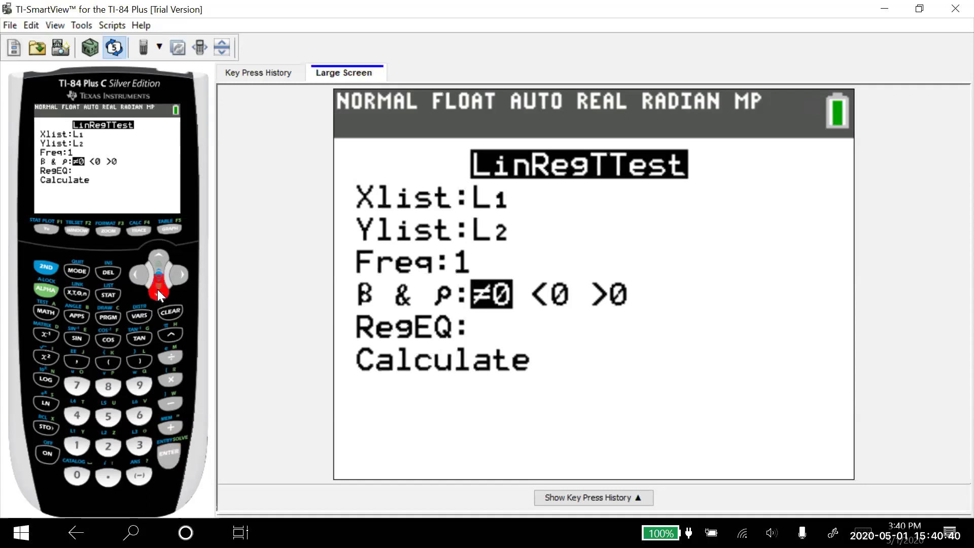
left_click(157, 289)
left_click(161, 293)
left_click(161, 293)
Step: Set RegEQ to Y1 and calculate, giving t=-4.763139721, p=.0175726922, df=3
left_click(140, 315)
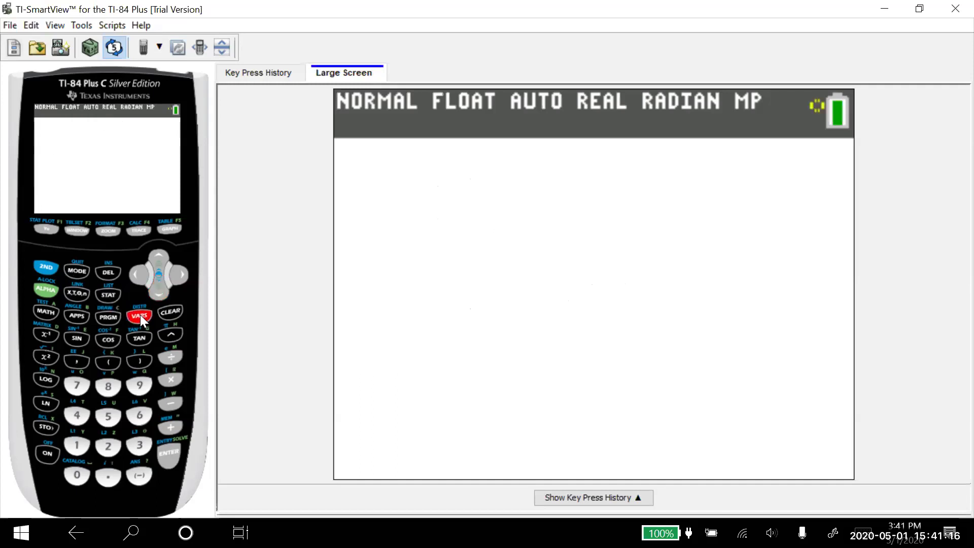
left_click(183, 272)
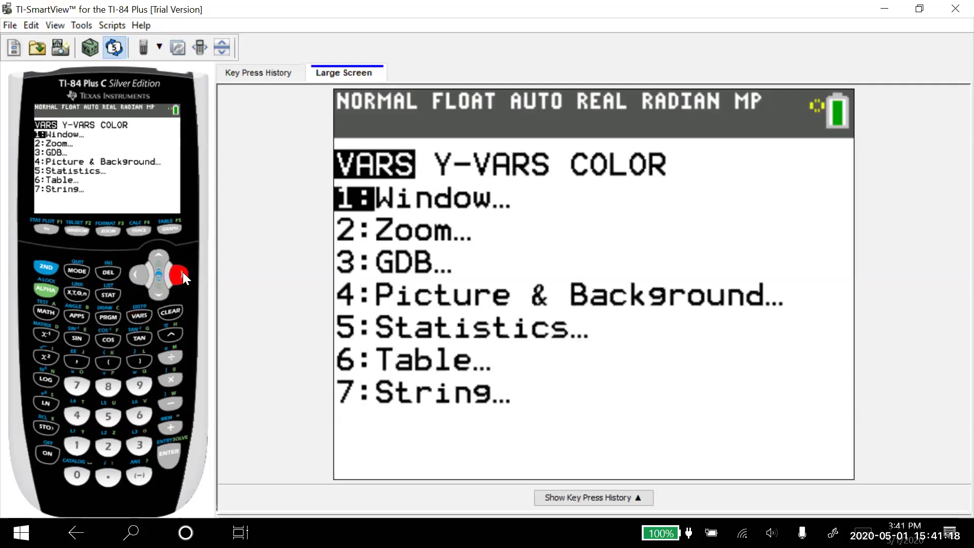
left_click(167, 451)
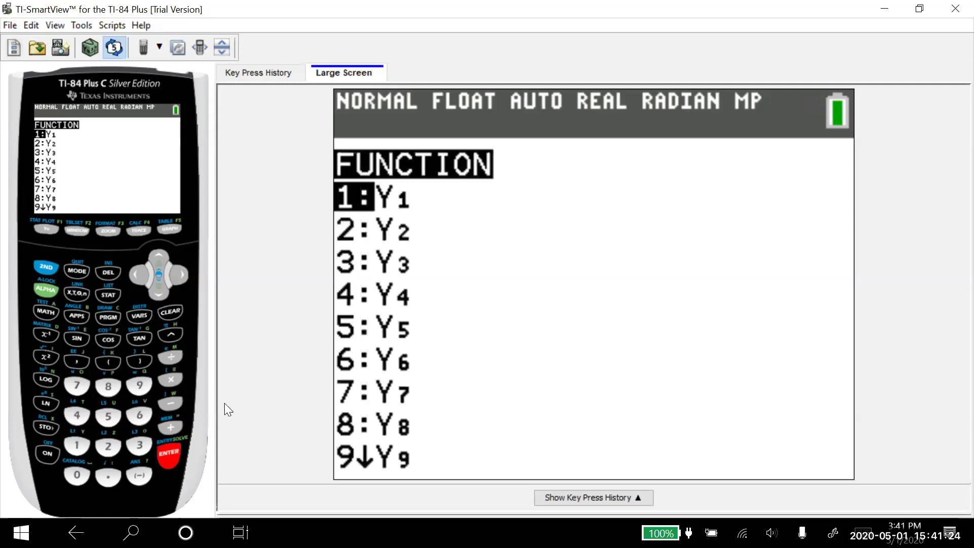
left_click(166, 451)
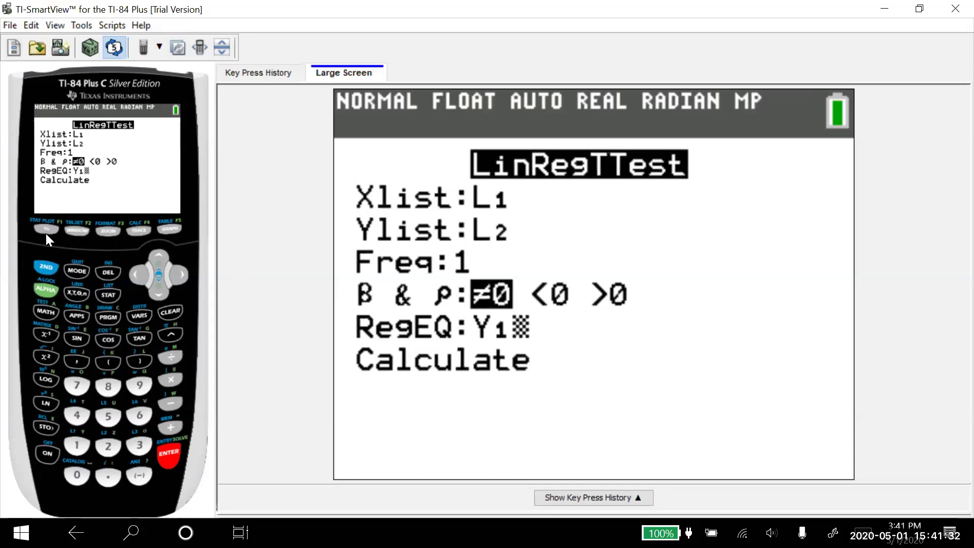
left_click(156, 291)
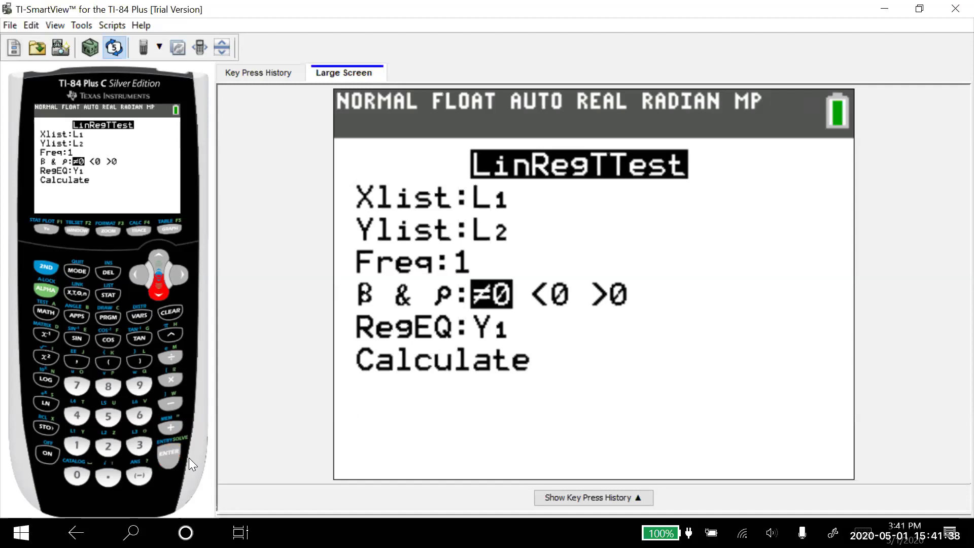
left_click(167, 450)
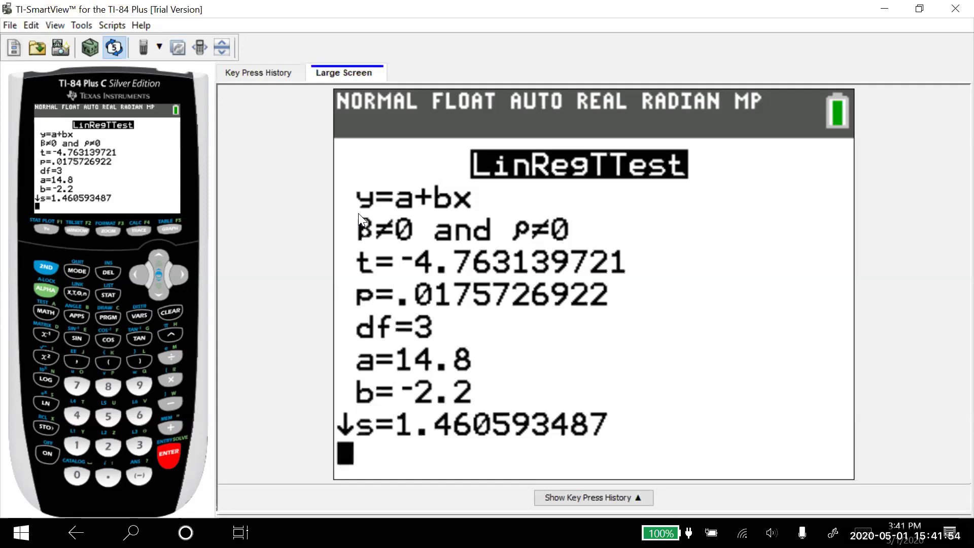
Step: Handwrite an arrow and ŷ = 14.8 − 2.2x beside y=a+bx
mouse_move(520, 200)
left_mouse_down()
mouse_move(634, 197)
mouse_move(613, 208)
left_mouse_up()
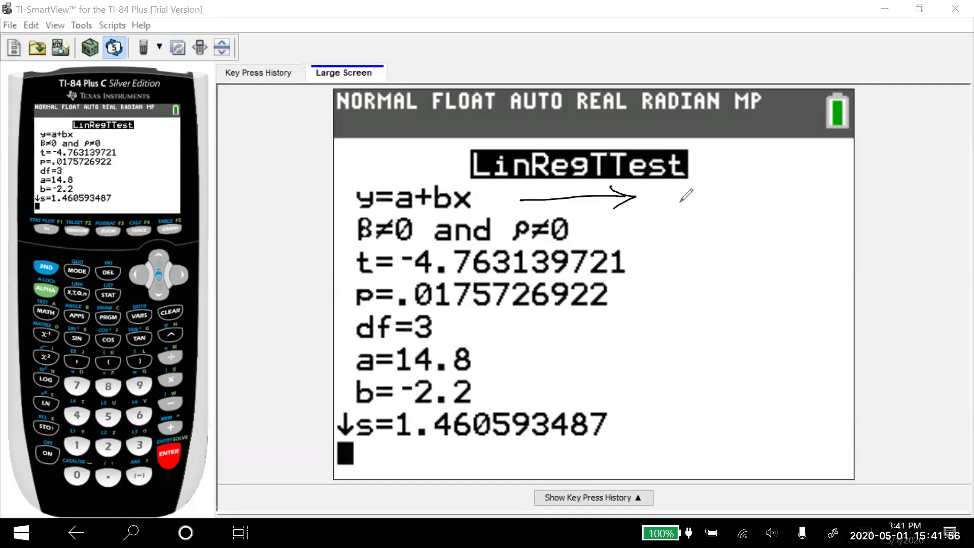
mouse_move(693, 187)
left_mouse_down()
mouse_move(685, 219)
mouse_move(686, 201)
mouse_move(720, 194)
left_mouse_up()
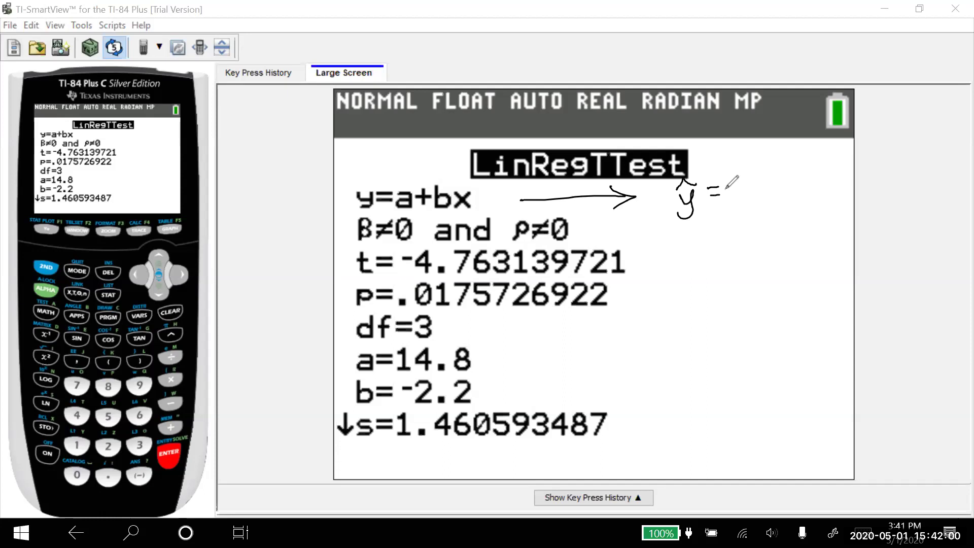
mouse_move(737, 183)
left_mouse_down()
mouse_move(736, 200)
mouse_move(765, 194)
left_mouse_up()
mouse_move(760, 181)
left_mouse_down()
mouse_move(759, 200)
mouse_move(785, 194)
left_mouse_up()
left_click(772, 199)
left_click(800, 187)
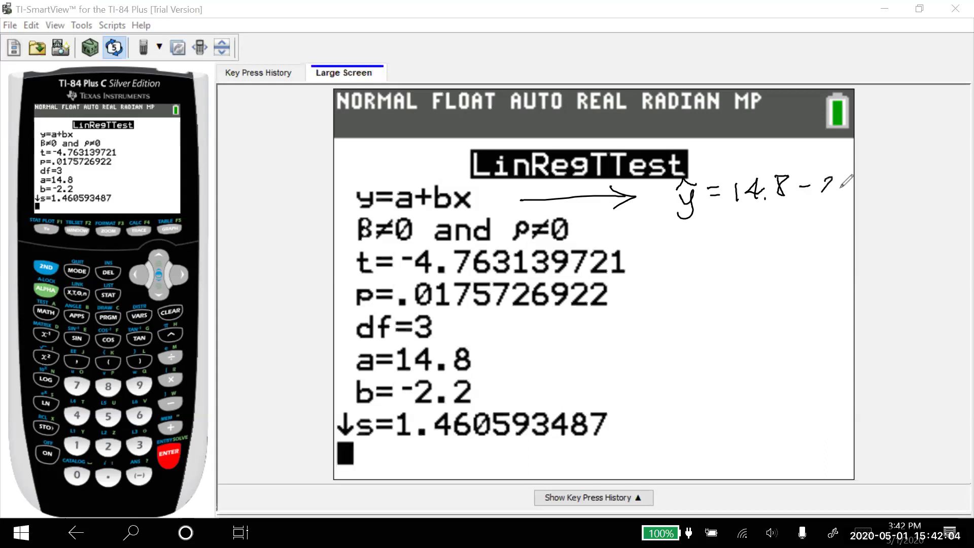
left_click_drag(844, 193, 884, 193)
mouse_move(883, 176)
left_mouse_down()
mouse_move(871, 194)
mouse_move(818, 195)
mouse_move(826, 198)
left_mouse_up()
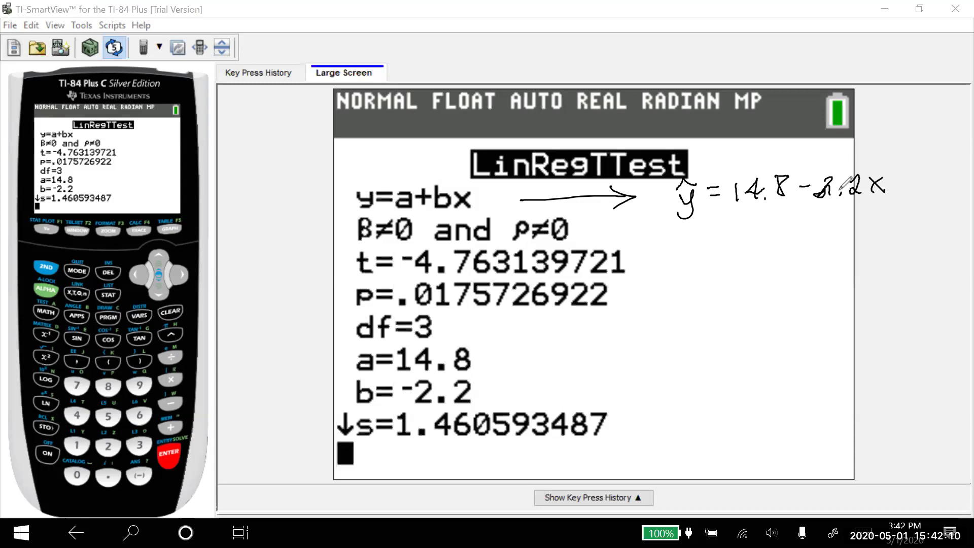
Step: Erase and neatly rewrite the 2.2x slope term, undoing a stray ink mark
mouse_move(885, 189)
left_mouse_down()
mouse_move(835, 193)
mouse_move(830, 183)
mouse_move(862, 185)
left_mouse_up()
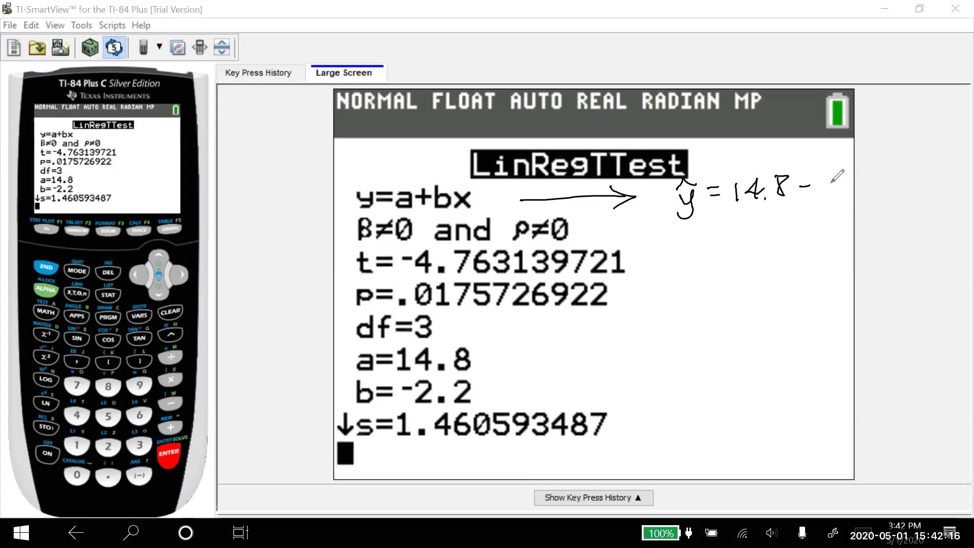
left_click(845, 191)
mouse_move(823, 183)
left_mouse_down()
mouse_move(840, 194)
mouse_move(890, 193)
left_mouse_up()
left_click_drag(889, 170, 877, 192)
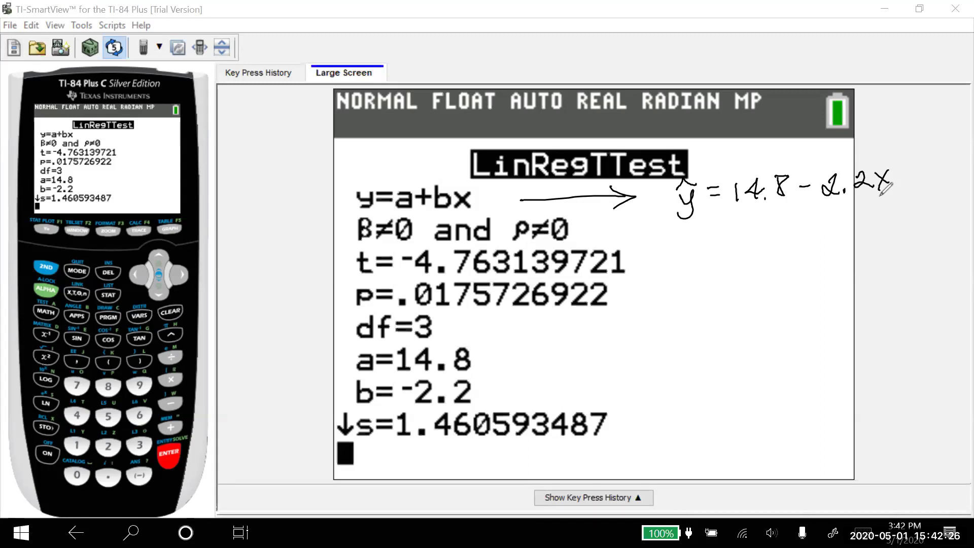
left_click_drag(530, 135, 517, 146)
key("ctrl+z")
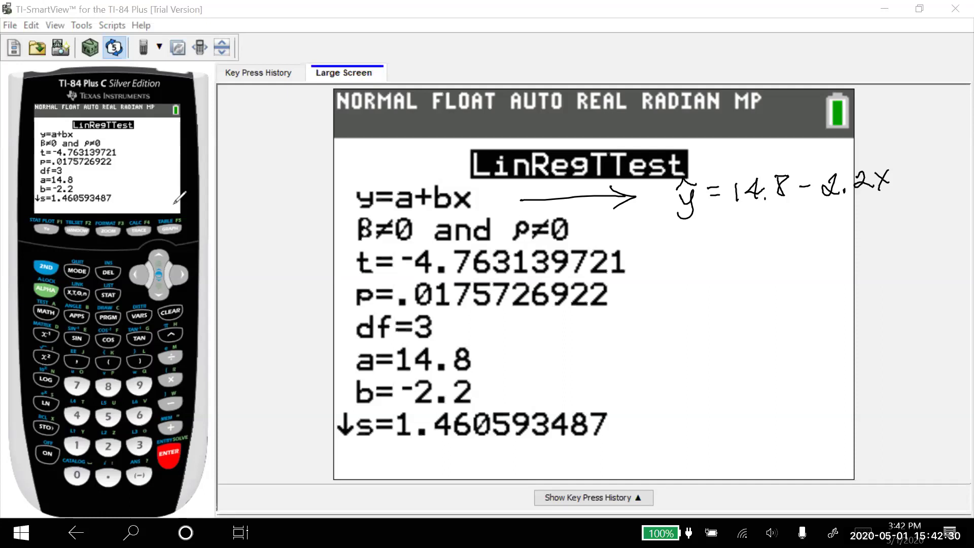
Step: Graph the five-point scatter with the regression line, then show Y1 = 14.8+-2.2X in the function list
left_click(168, 227)
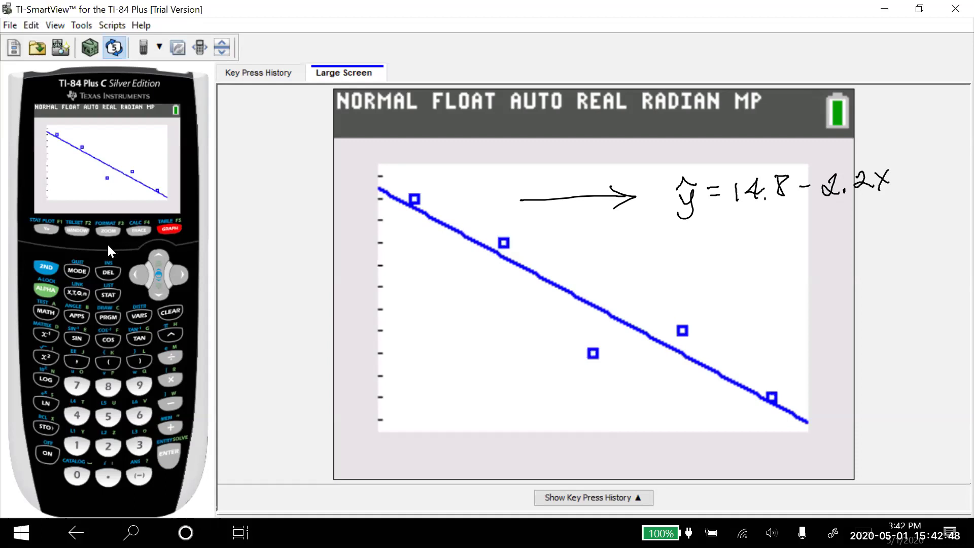
left_click(45, 229)
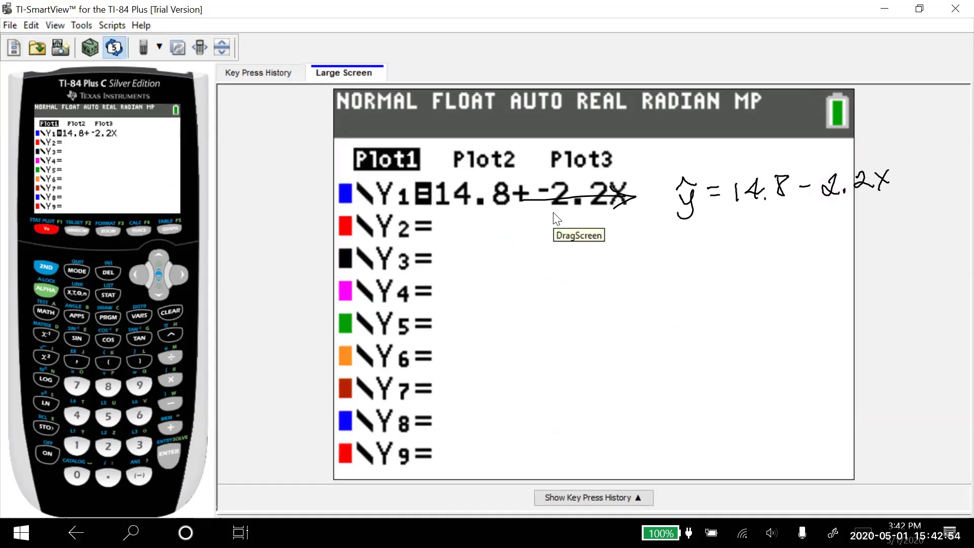
Step: Erase all pen annotations, leaving Y1 = 14.8+-2.2X and Plot1 visible
key("Escape")
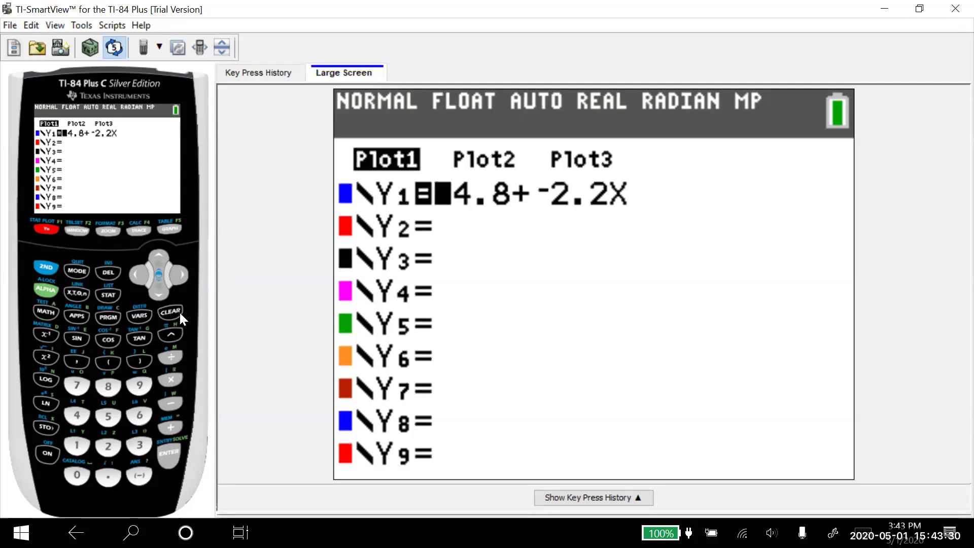
Step: Clear the old Y1 expression and retype it as 14.8-2.2X
left_click(171, 311)
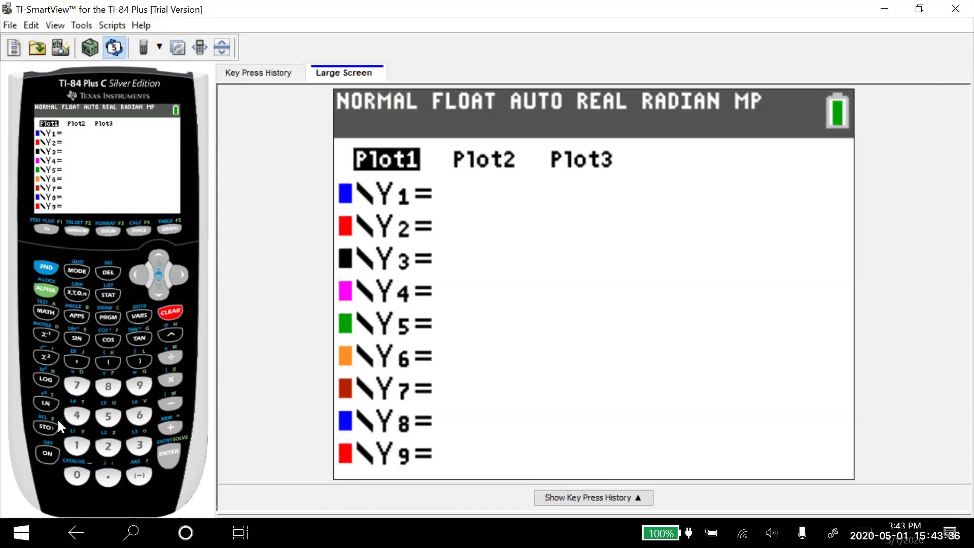
left_click(77, 445)
left_click(79, 414)
left_click(101, 475)
left_click(108, 386)
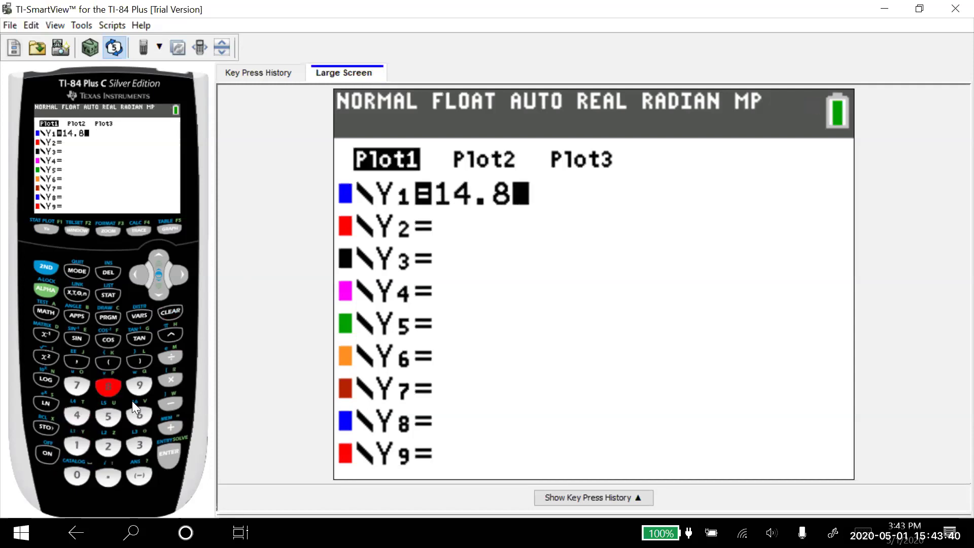
left_click(169, 403)
left_click(110, 446)
left_click(108, 475)
left_click(112, 445)
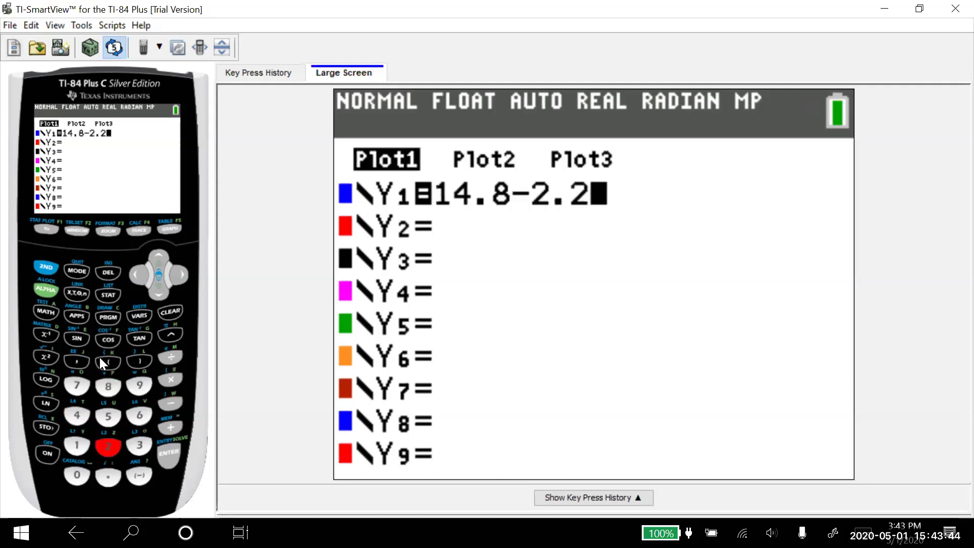
left_click(74, 293)
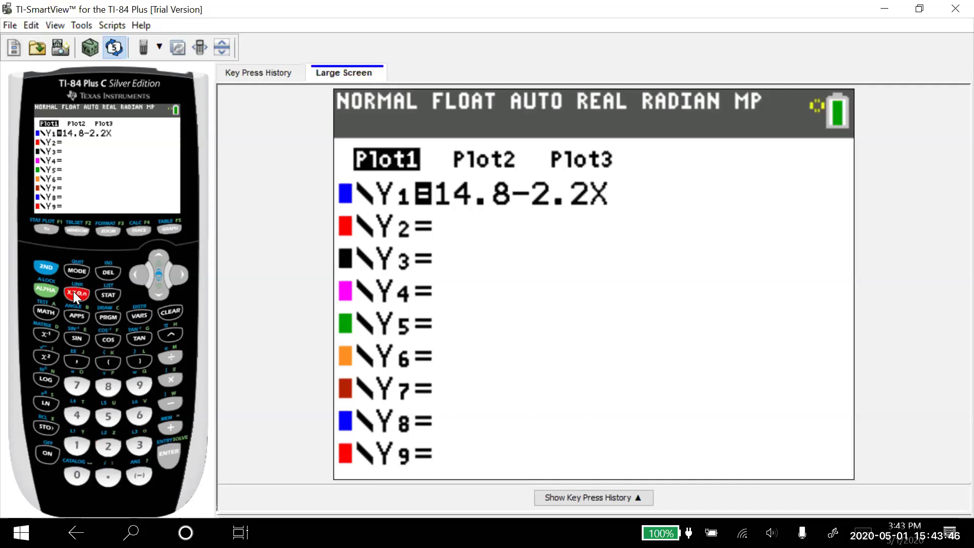
Step: Draw the line 14.8-2.2X across the five scatter points on the graph screen
left_click(168, 229)
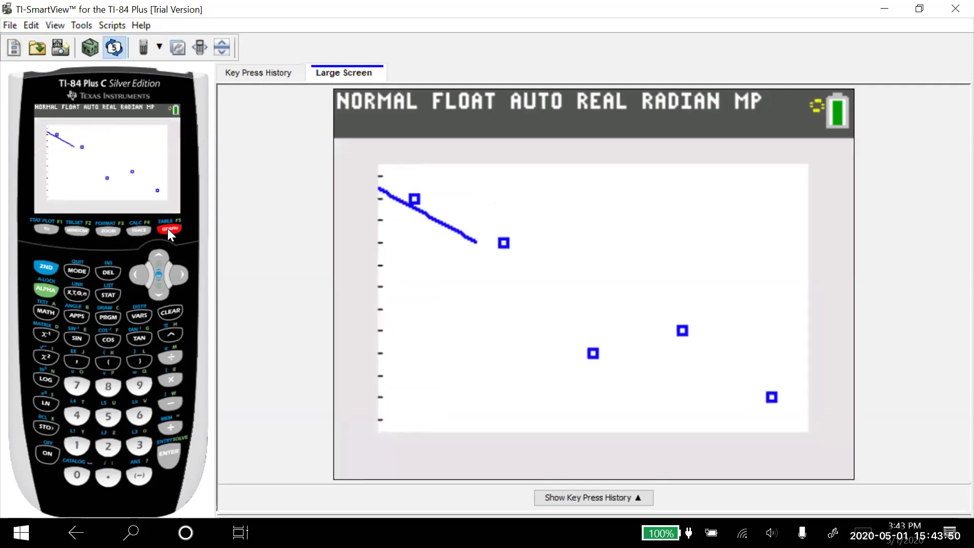